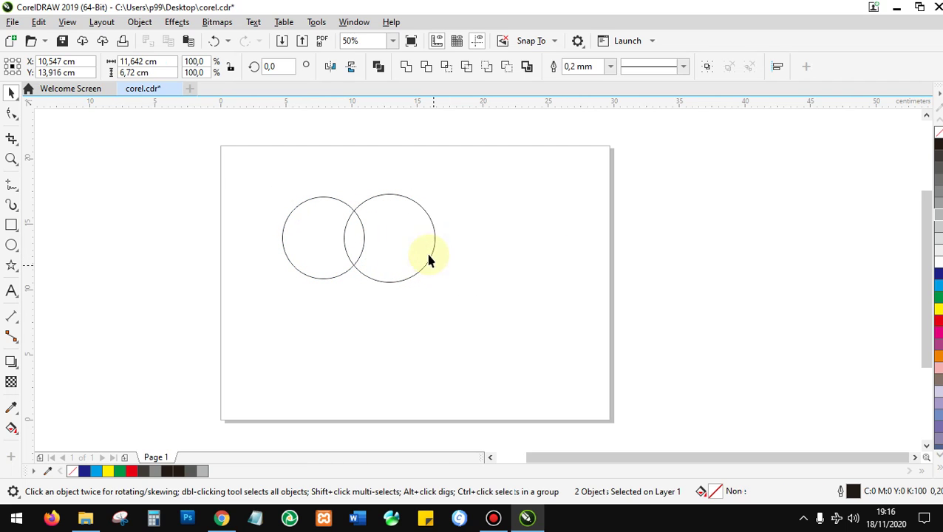
Step: Shrink the right circle to about 6.6 × 6.4 cm and move it slightly closer to the left circle
click(424, 249)
click(431, 270)
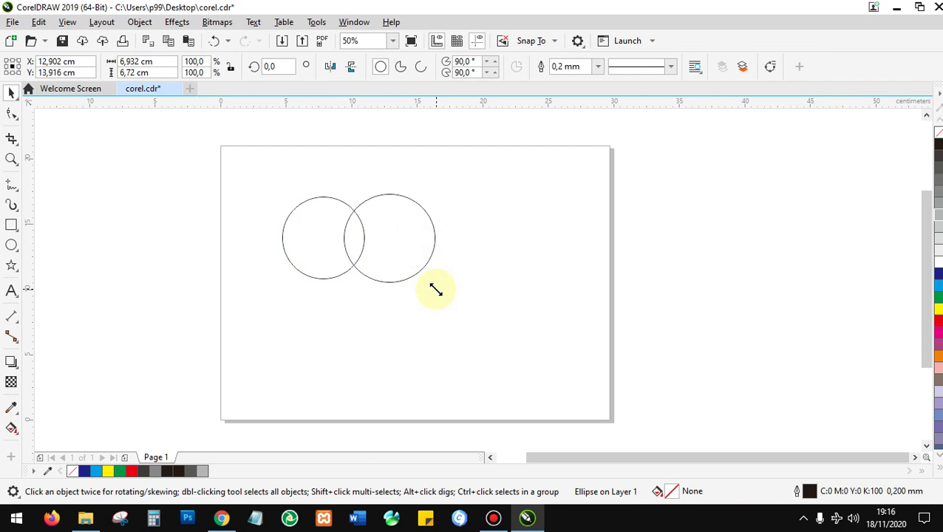
drag(431, 288, 435, 288)
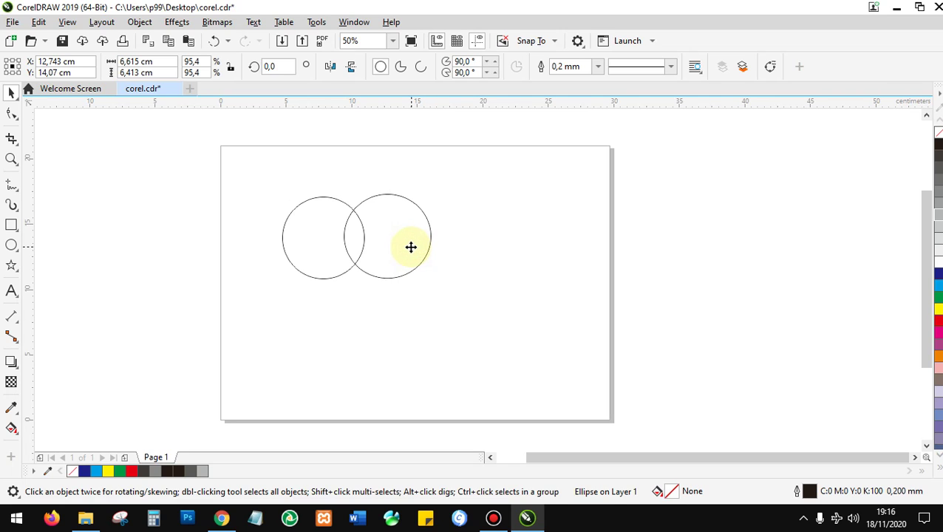
drag(411, 247, 409, 248)
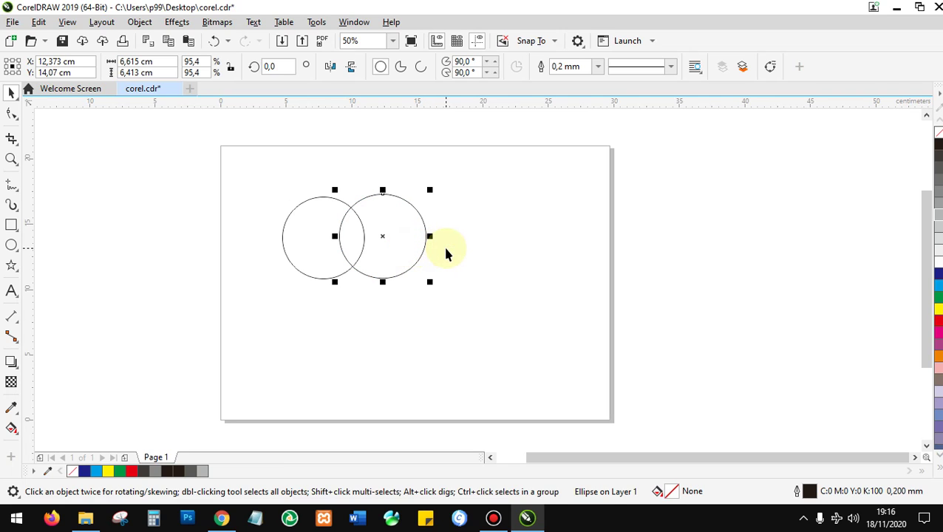
Step: Fill the left circle with cyan and the right circle with yellow
click(311, 244)
scroll(406, 199, up, 2)
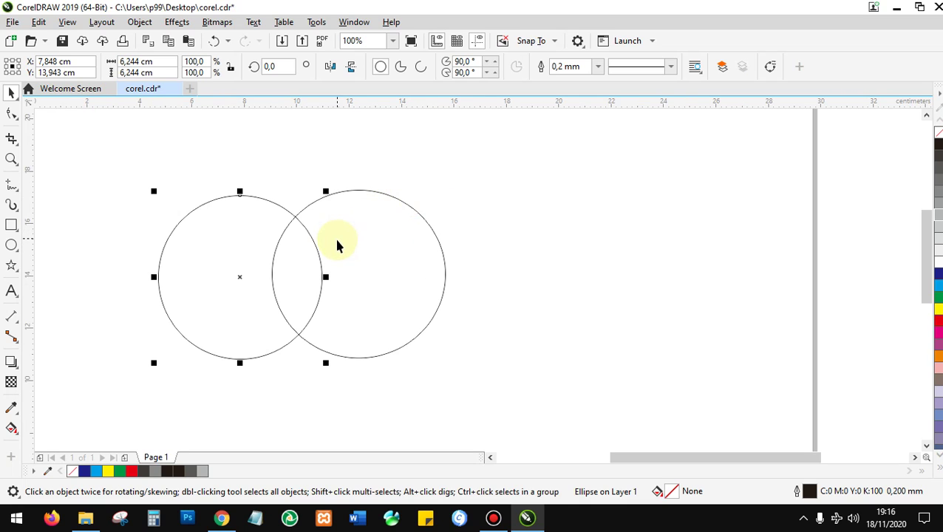
click(396, 244)
click(204, 246)
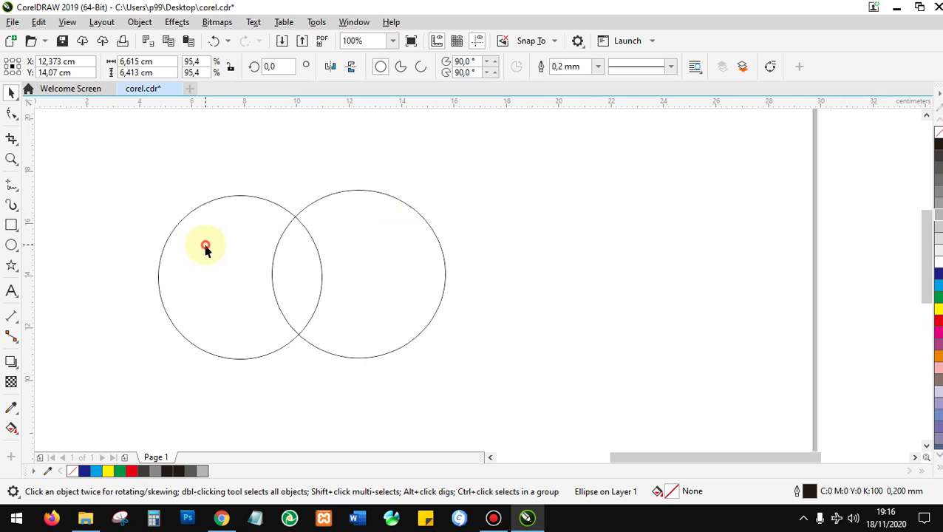
click(939, 285)
click(392, 252)
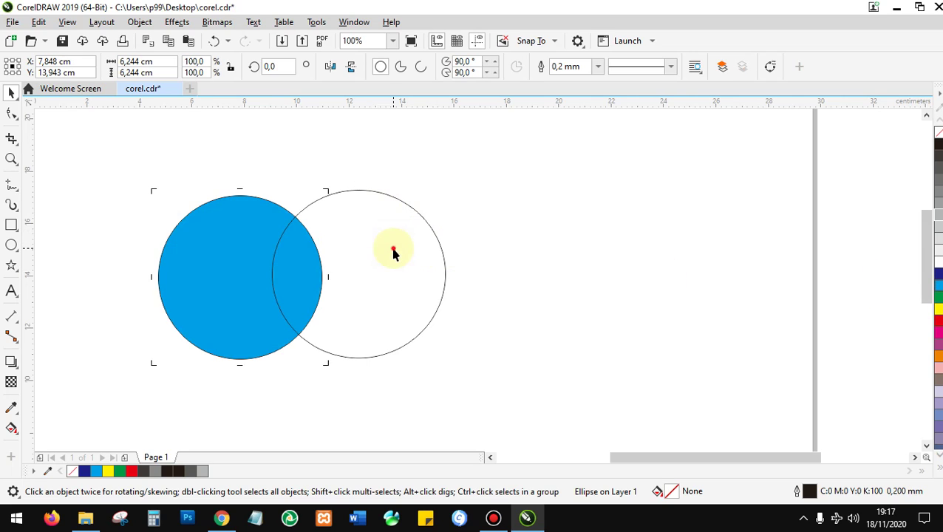
drag(938, 308, 282, 252)
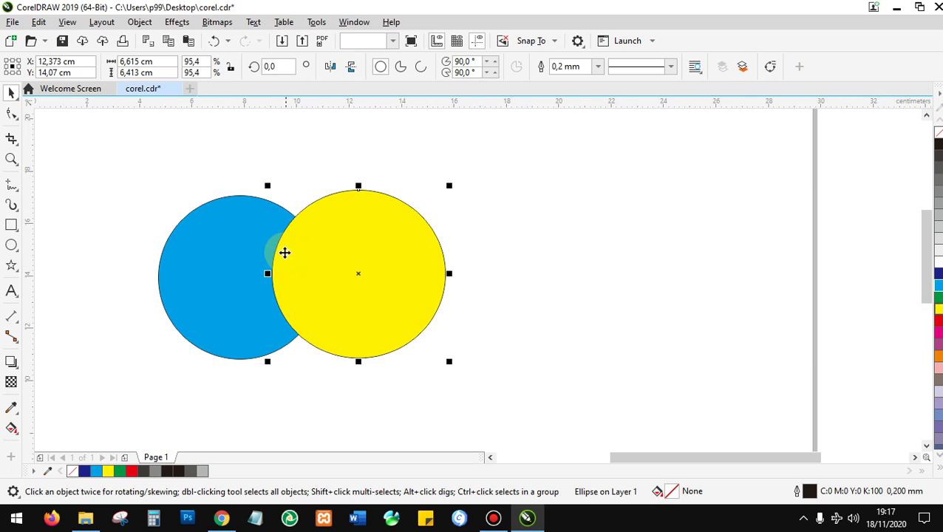
click(233, 255)
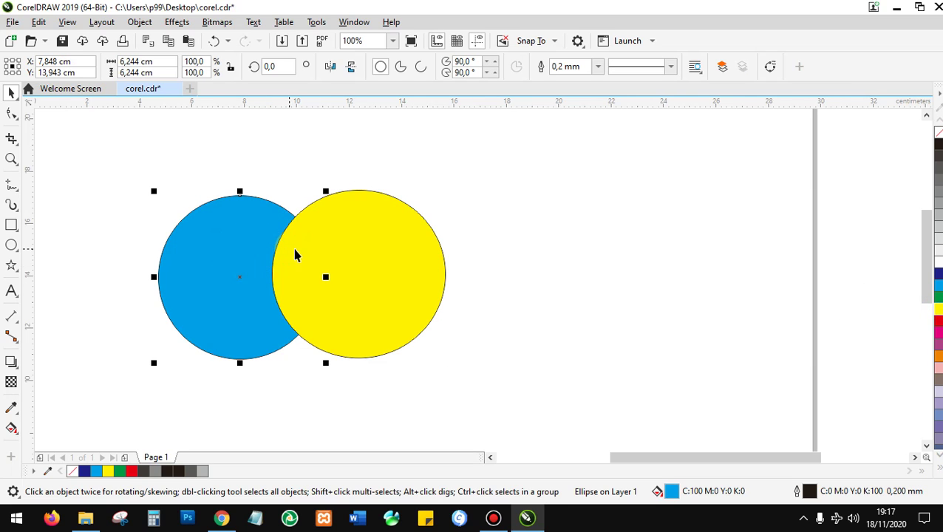
click(388, 255)
click(569, 259)
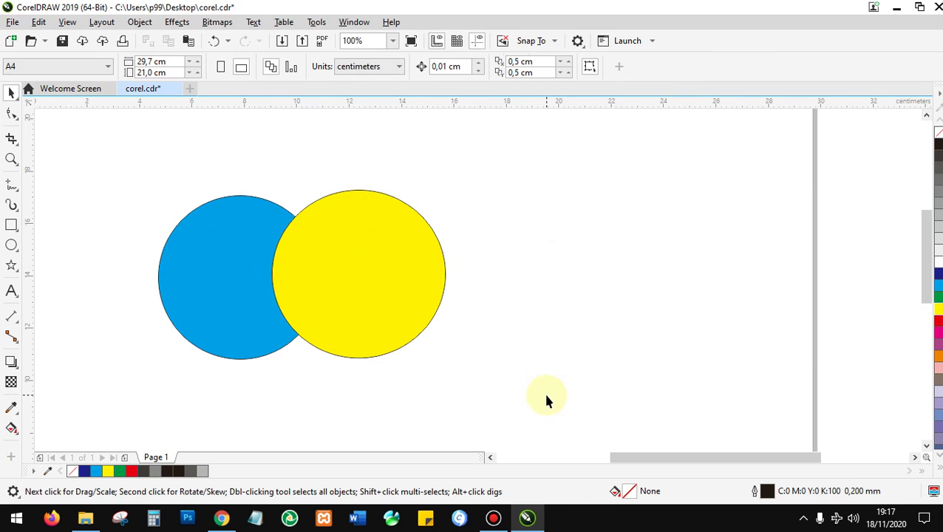
Step: Weld the cyan and yellow circles into a single shape and reposition it on the page
scroll(399, 282, down, 1)
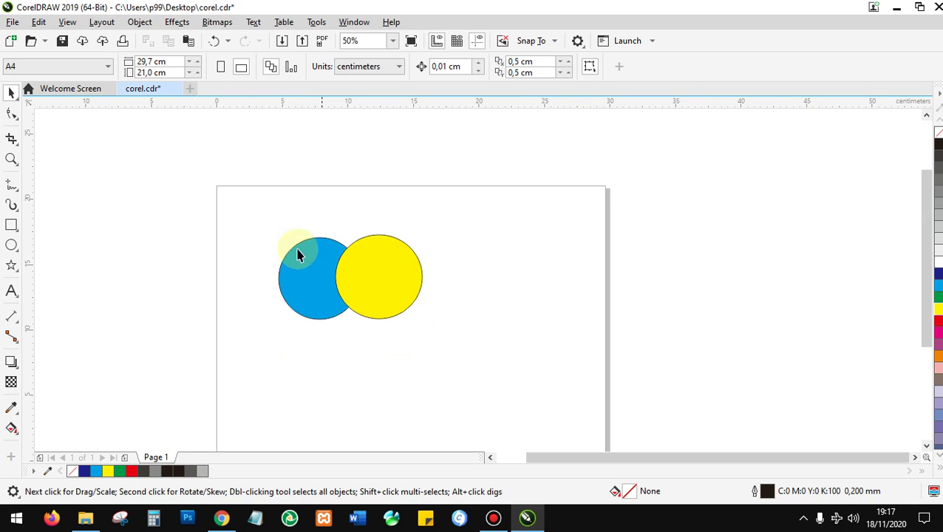
click(356, 275)
drag(446, 275, 373, 280)
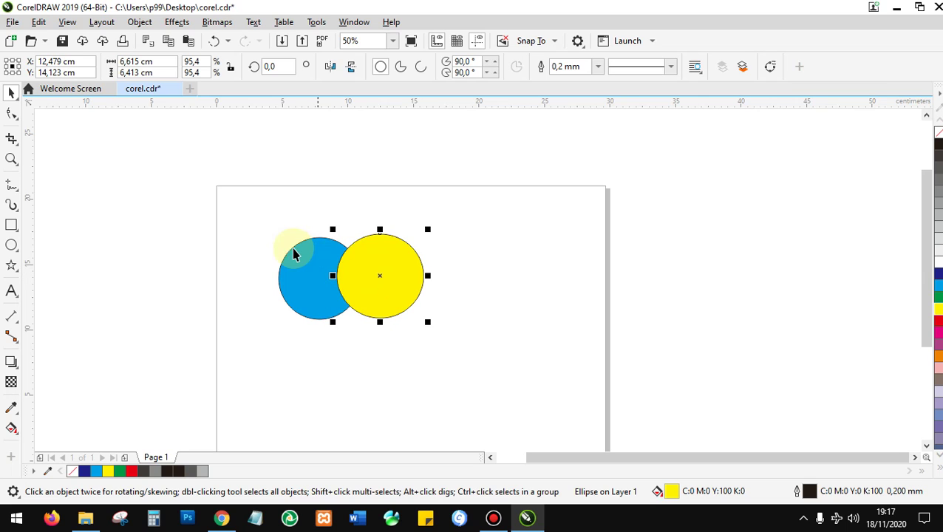
drag(261, 209, 509, 341)
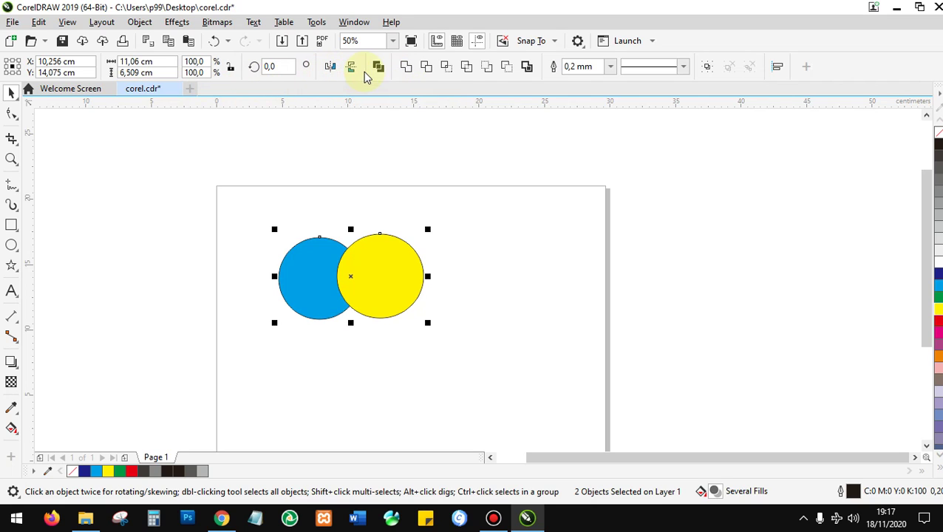
click(406, 70)
click(534, 318)
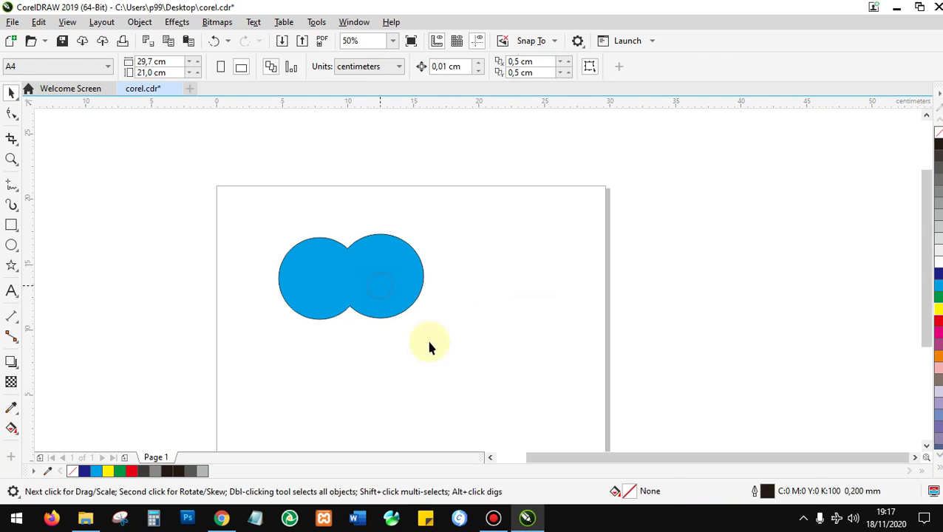
mouse_move(380, 280)
mouse_down()
mouse_move(343, 253)
mouse_move(348, 243)
mouse_move(379, 272)
mouse_up()
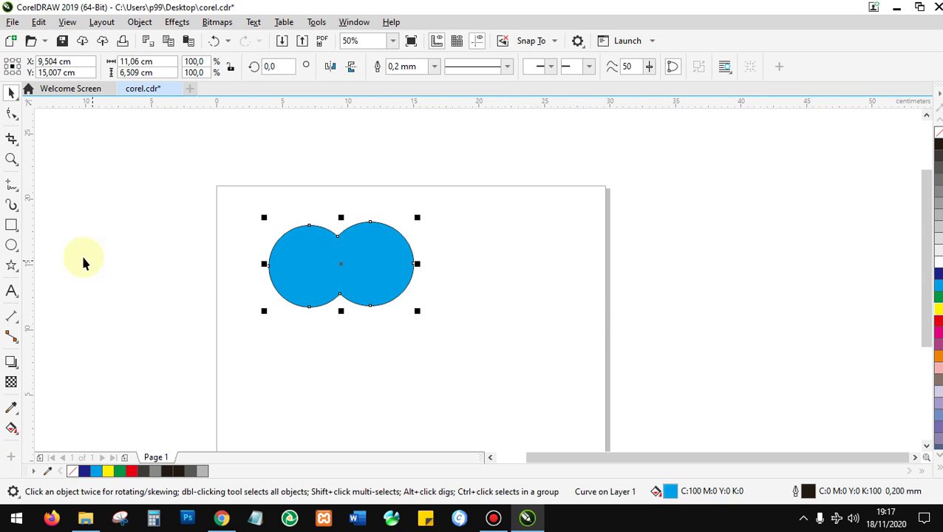
Step: Draw a vertical rectangle about 1.2 × 9 cm and a horizontal one about 16.7 × 1.2 cm crossing over the welded shape
click(11, 244)
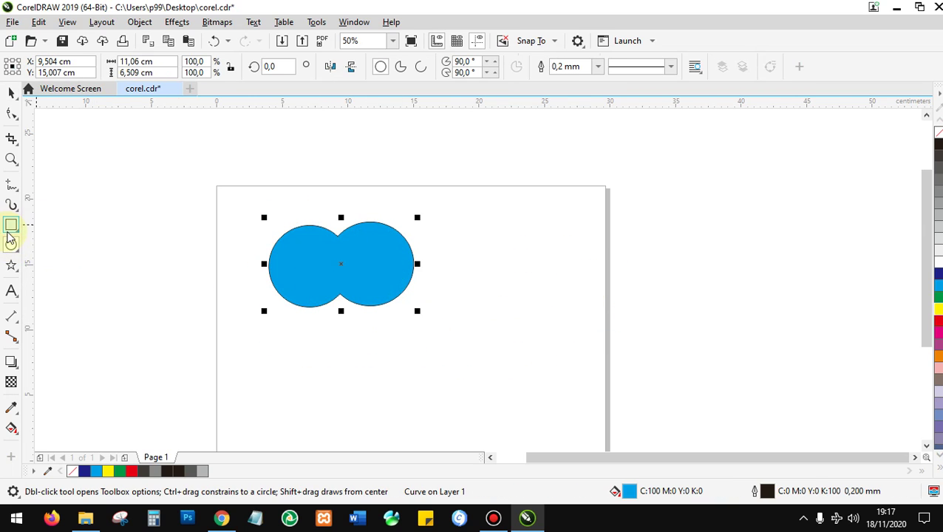
key(F6)
drag(330, 209, 349, 328)
drag(232, 256, 457, 276)
key(Escape)
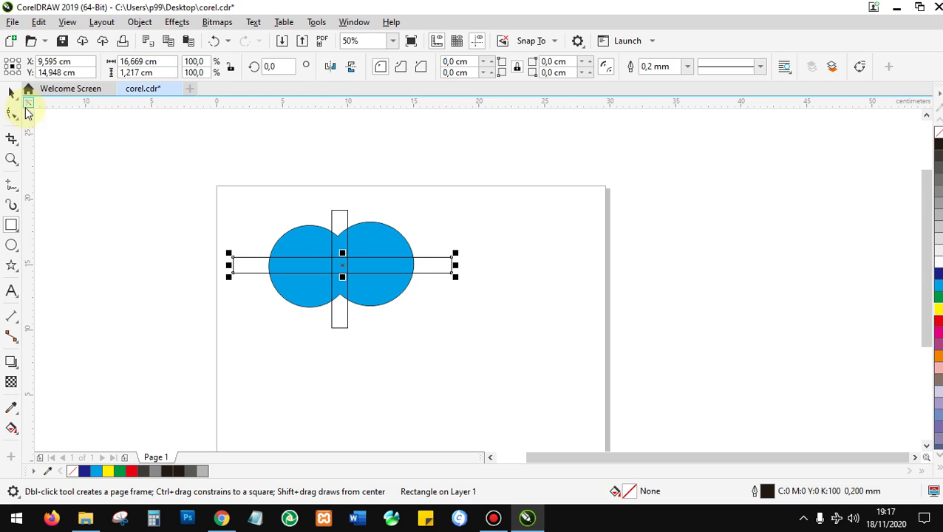
Step: Fill the vertical rectangle with light grey and the horizontal rectangle with red
click(12, 93)
click(306, 205)
click(340, 216)
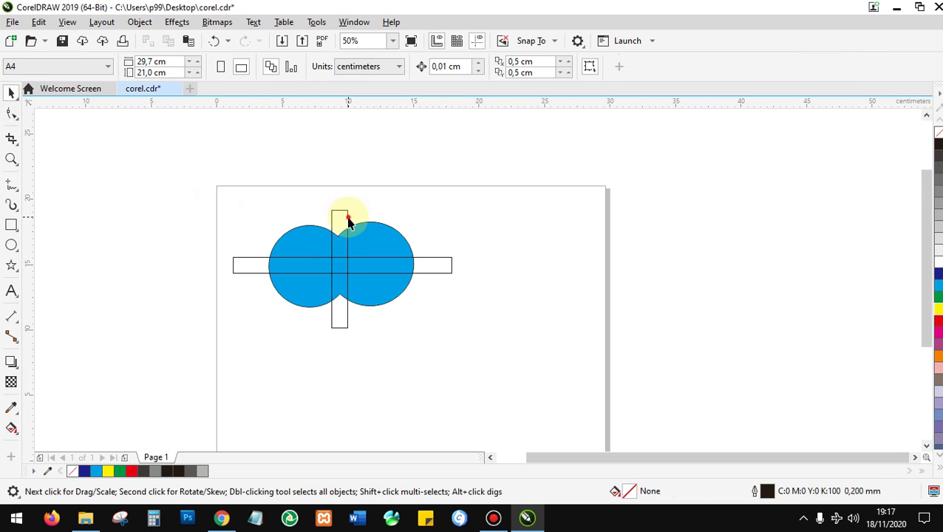
click(938, 216)
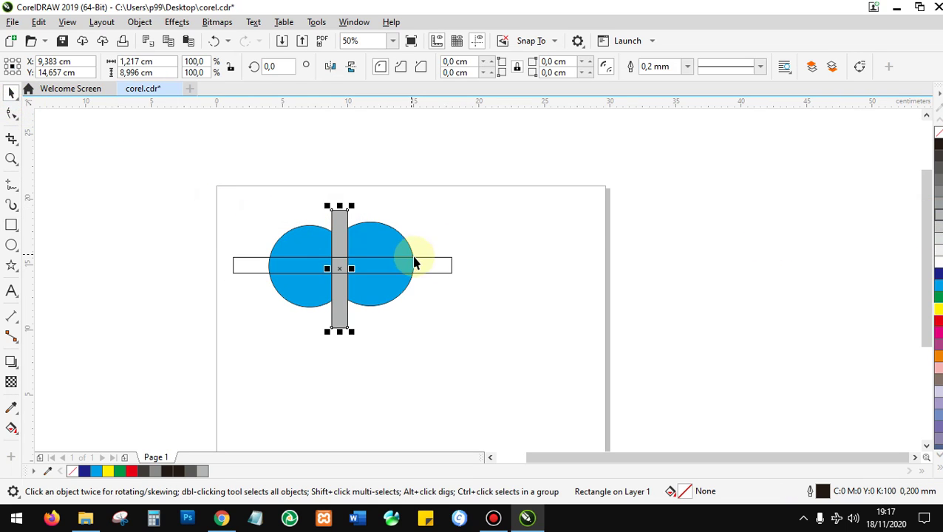
click(452, 265)
click(939, 320)
click(596, 368)
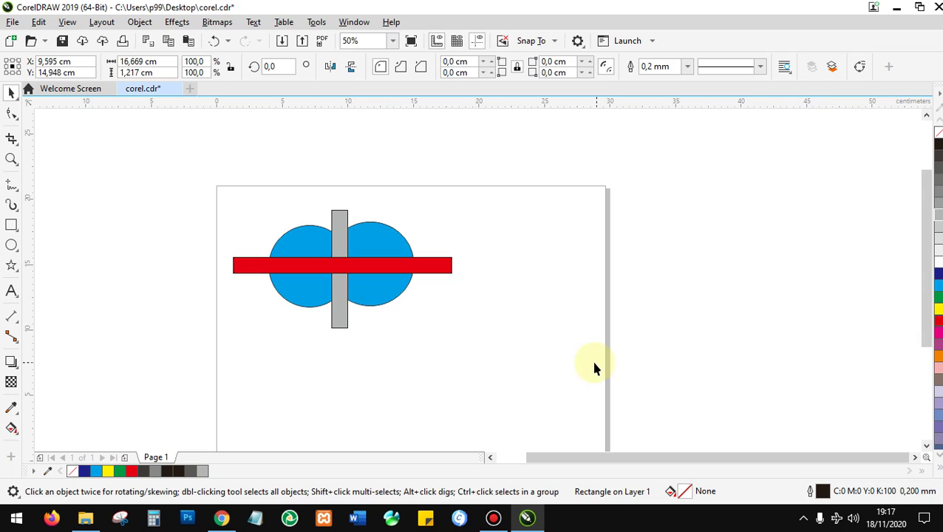
Step: Weld both rectangles with the blue double-circle shape and reposition the result on the page
drag(180, 210, 160, 182)
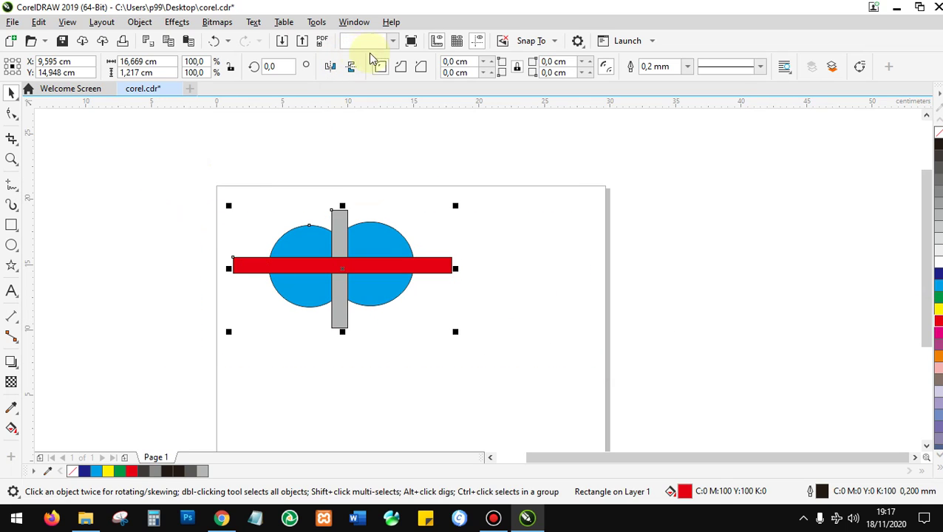
click(407, 67)
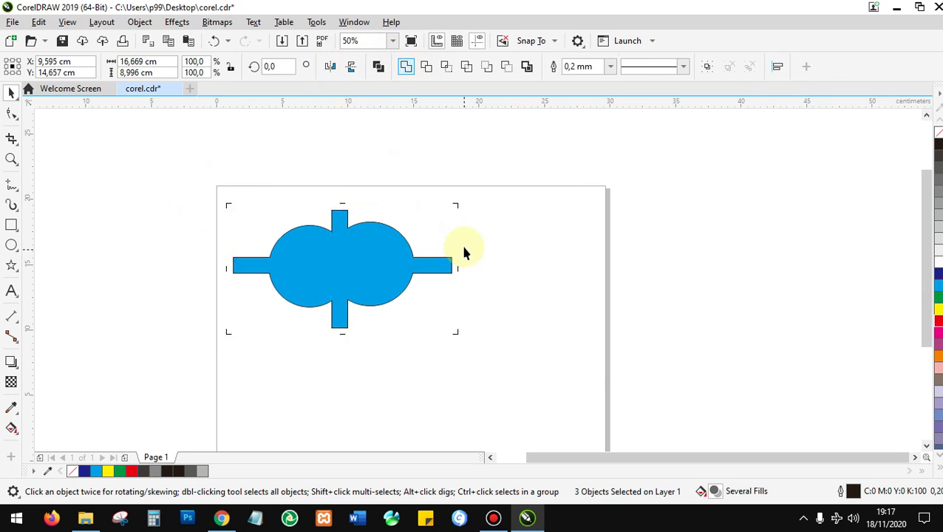
click(374, 276)
drag(412, 295, 267, 322)
click(267, 322)
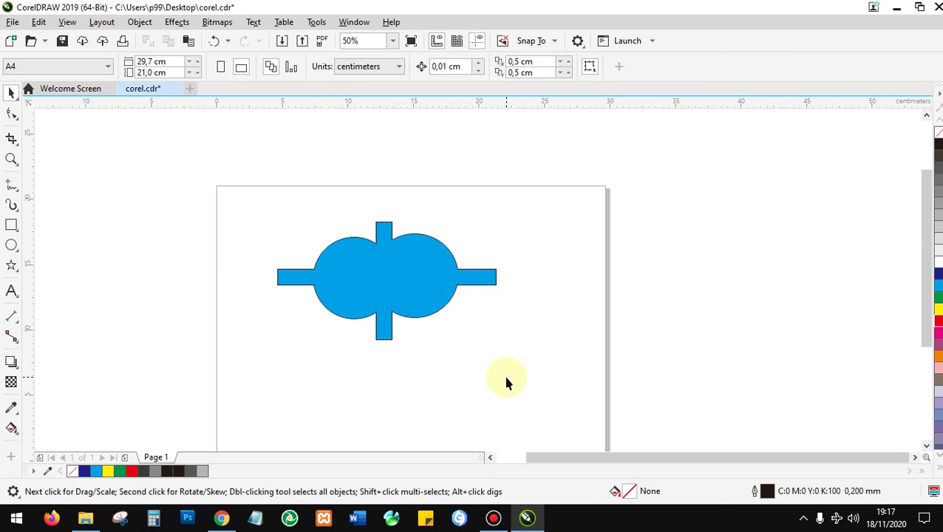
Step: Undo the welds, rectangles and moves back to the separate cyan and yellow circles
key(ctrl+z)
key(ctrl+z)
key(ctrl+z)
key(ctrl+z)
key(ctrl+z)
key(ctrl+z)
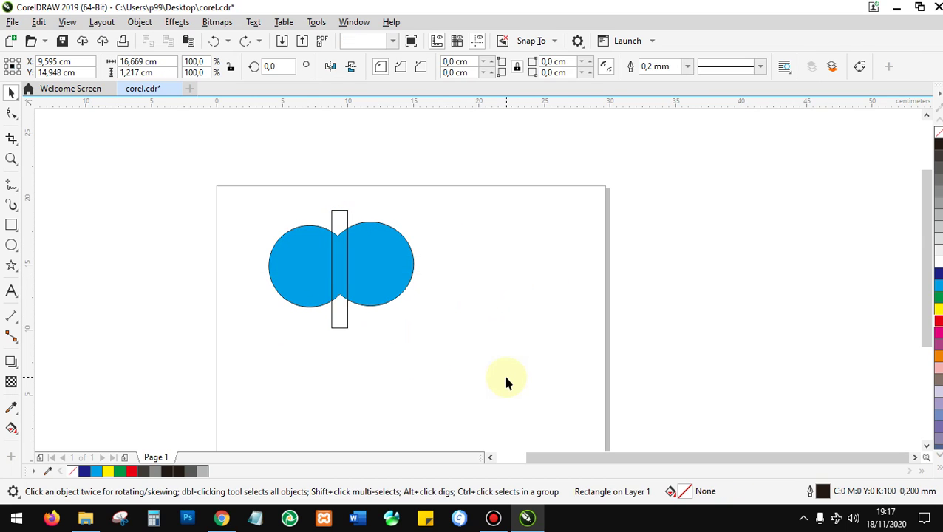
key(ctrl+z)
key(ctrl+z)
key(ctrl+z)
key(ctrl+z)
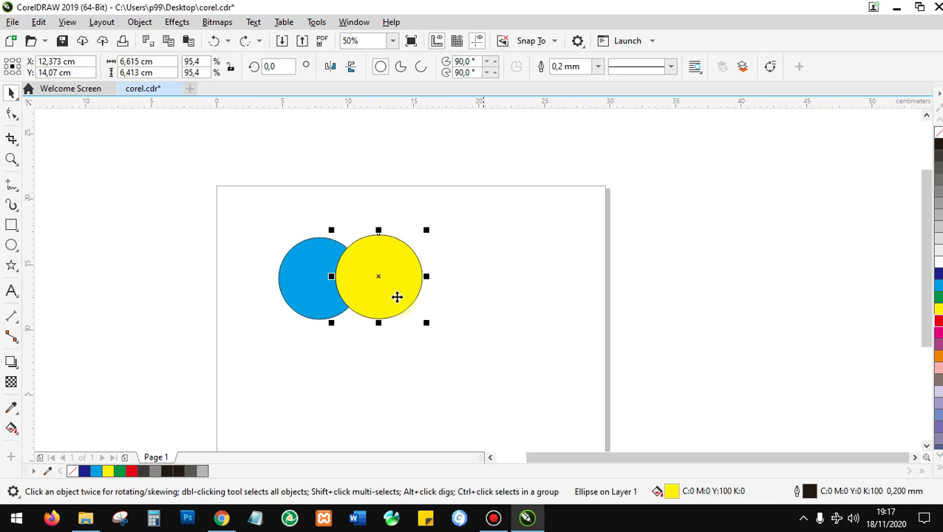
Step: Shrink the yellow circle to about 6.2 × 6.0 cm and move it further over the cyan circle
scroll(435, 256, up, 1)
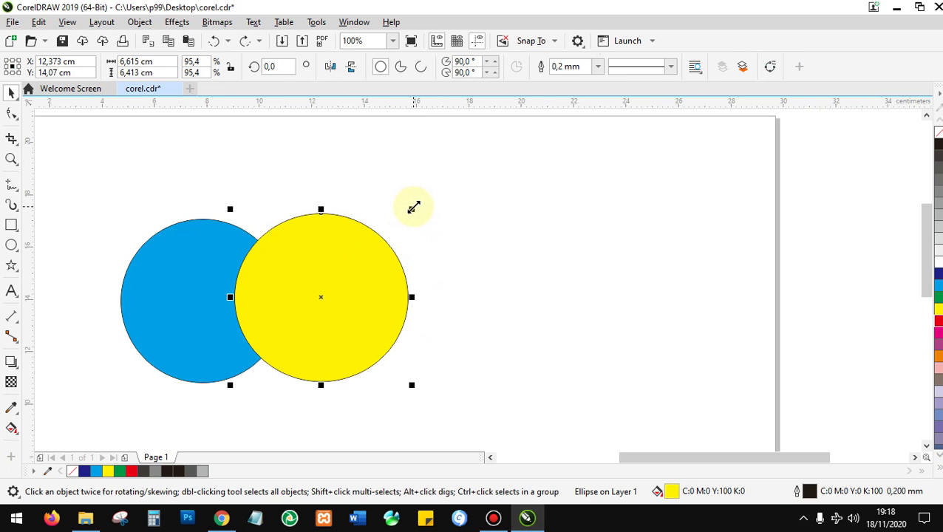
drag(412, 209, 404, 218)
scroll(406, 222, down, 1)
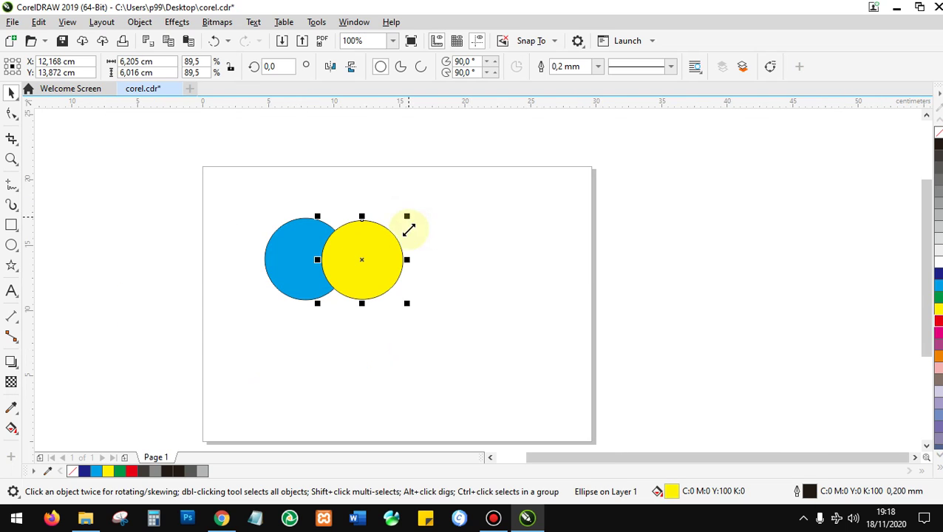
click(502, 318)
drag(518, 352, 213, 190)
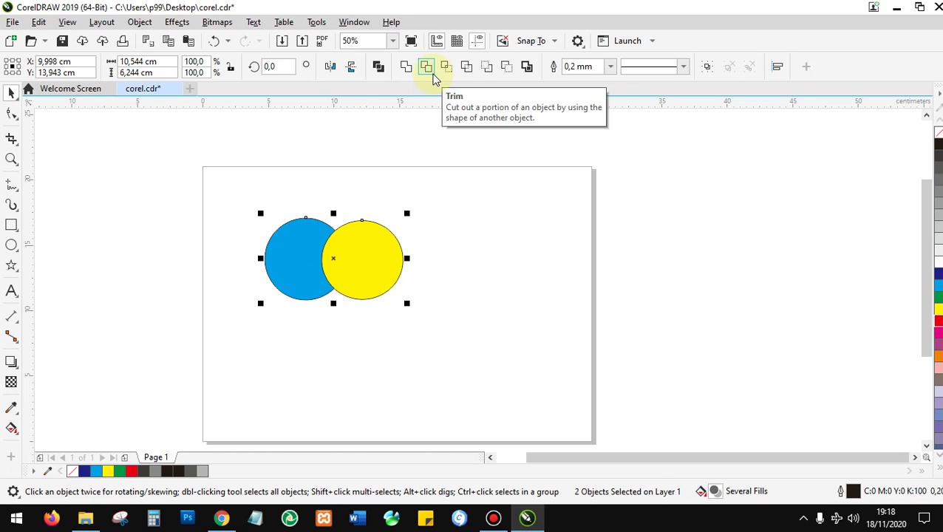
click(437, 253)
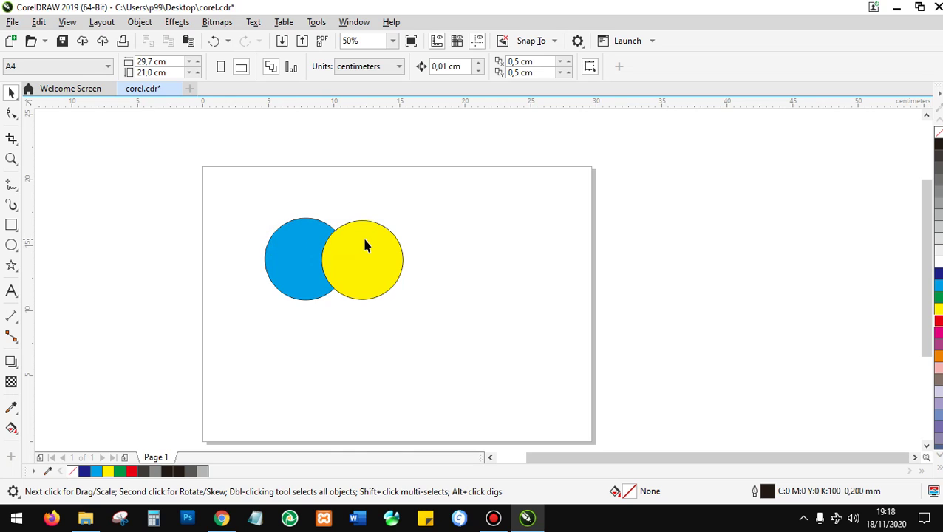
drag(365, 247, 358, 246)
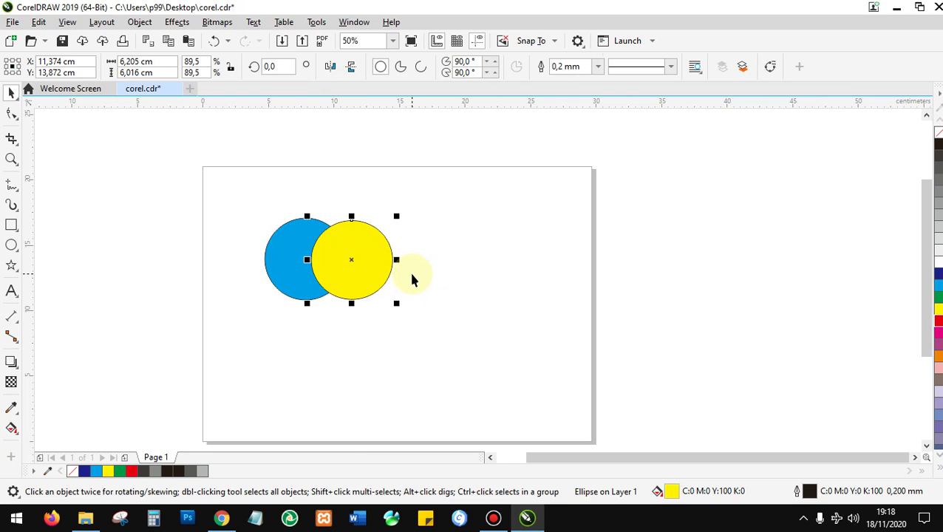
click(295, 243)
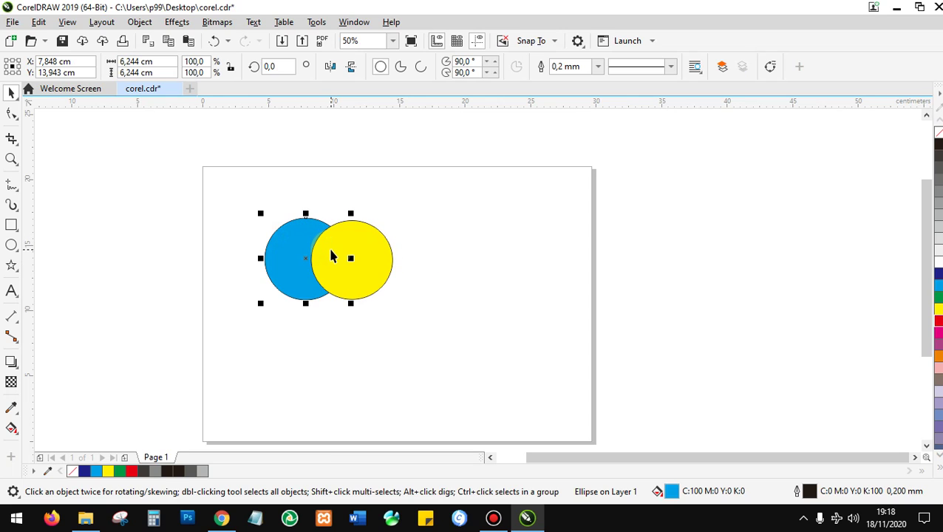
click(379, 244)
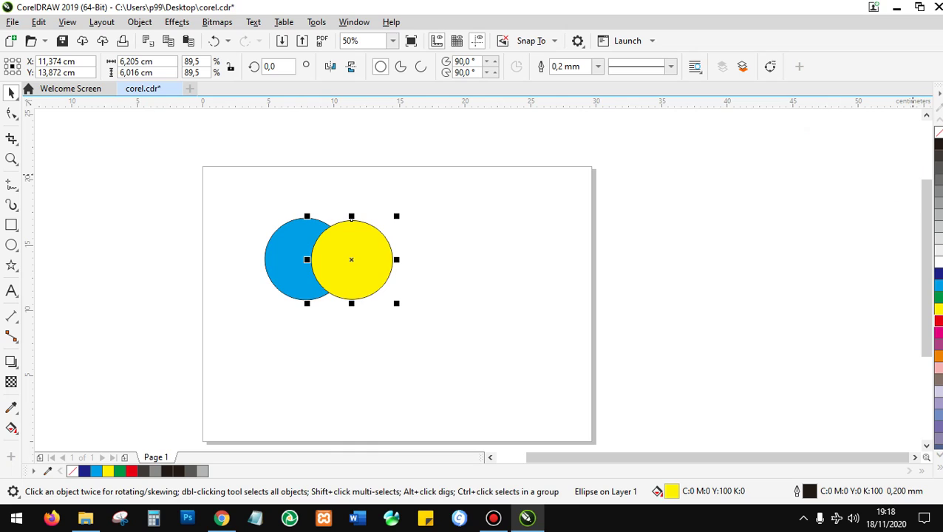
Step: Remove the fill colour from both the right and the left circle
drag(351, 217, 361, 254)
click(295, 252)
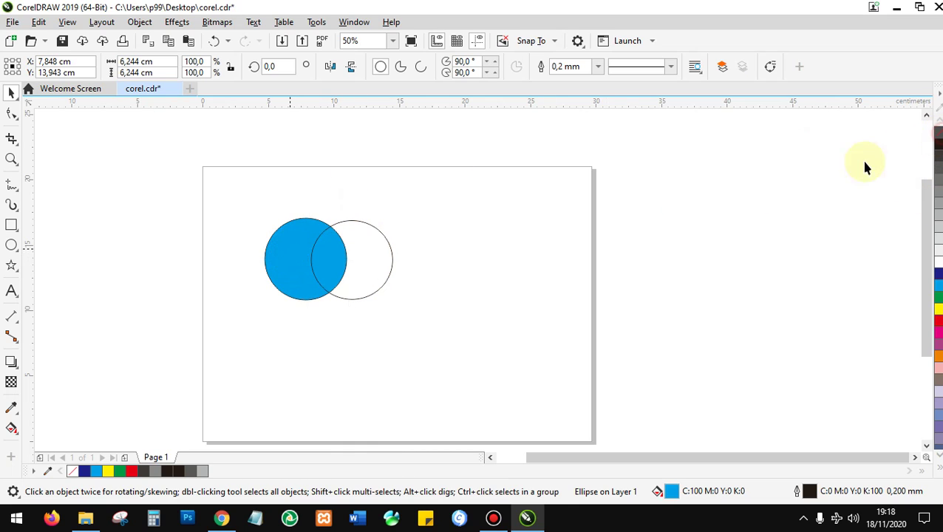
click(938, 132)
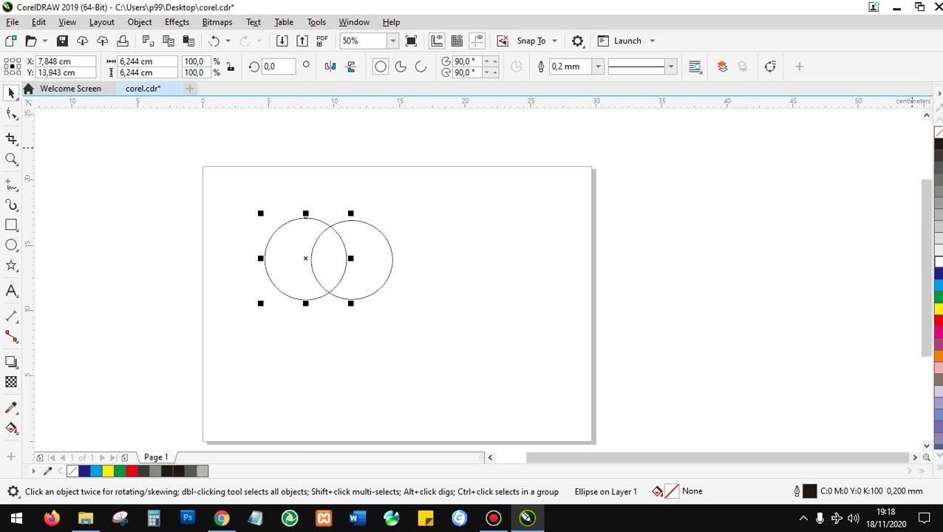
Step: Restore the blue fill of the left circle and fill the right circle with yellow
key(ctrl+z)
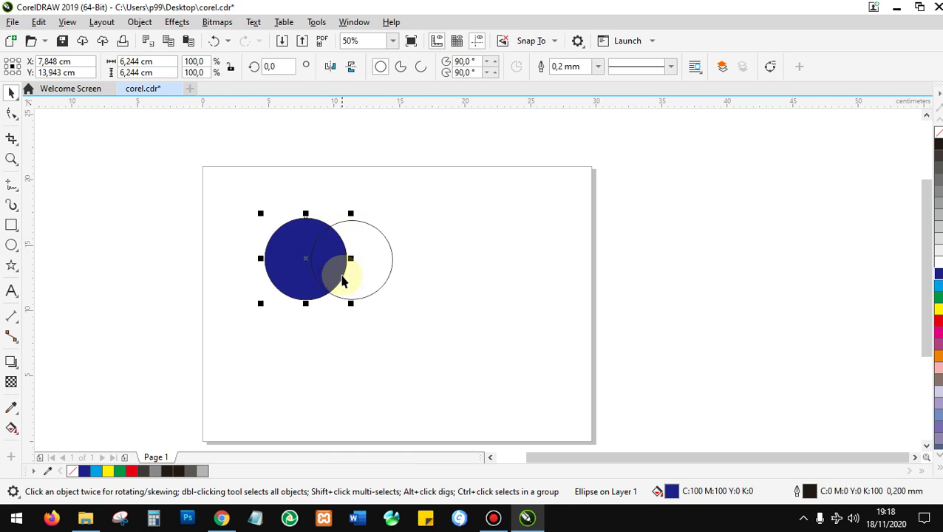
click(373, 255)
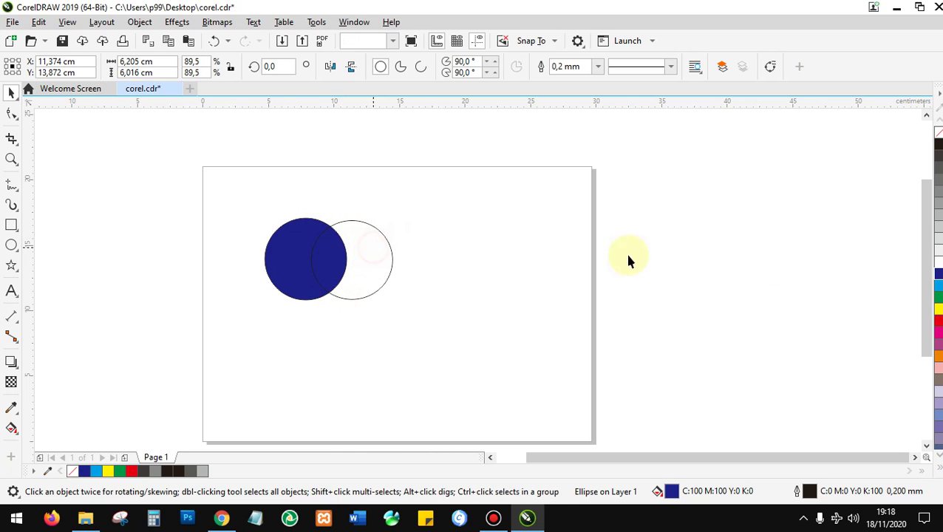
click(940, 309)
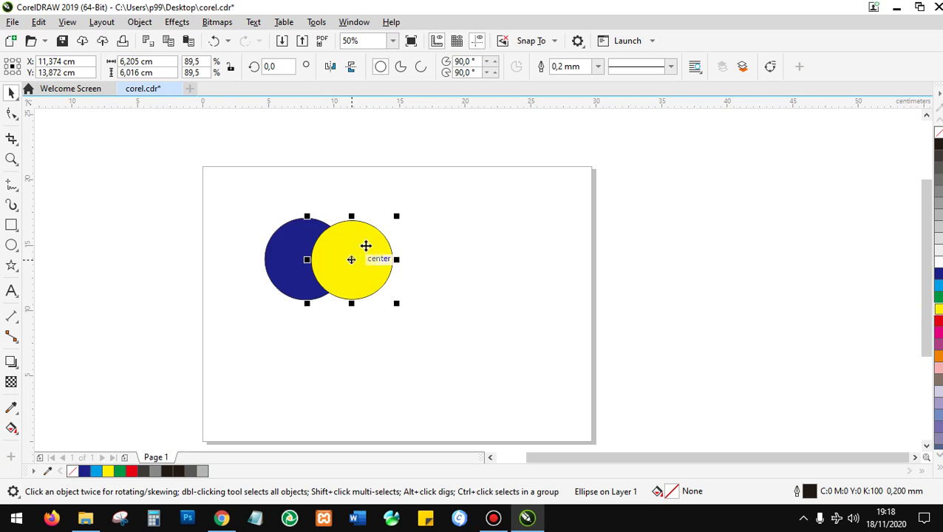
Step: Trim the blue circle with the overlapping yellow circle and move the yellow circle clear, to about X 18.3 cm
drag(232, 171, 439, 340)
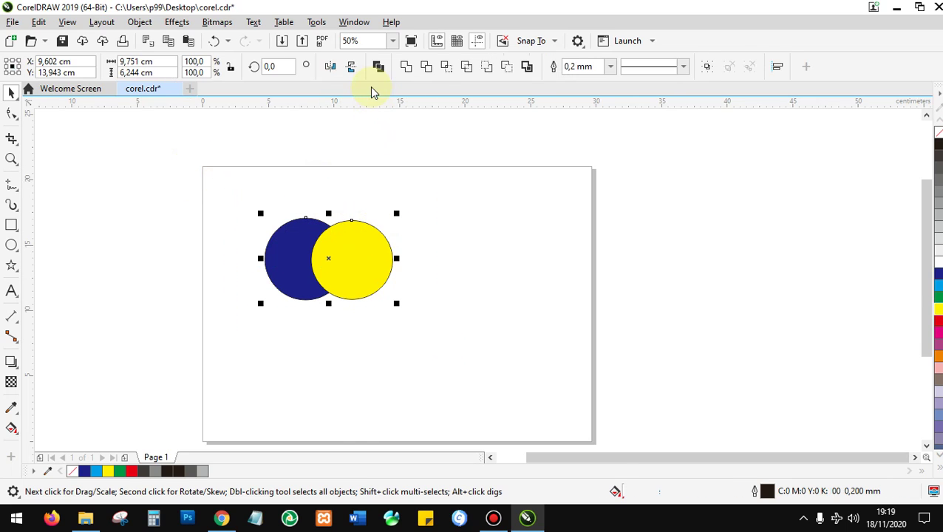
click(427, 69)
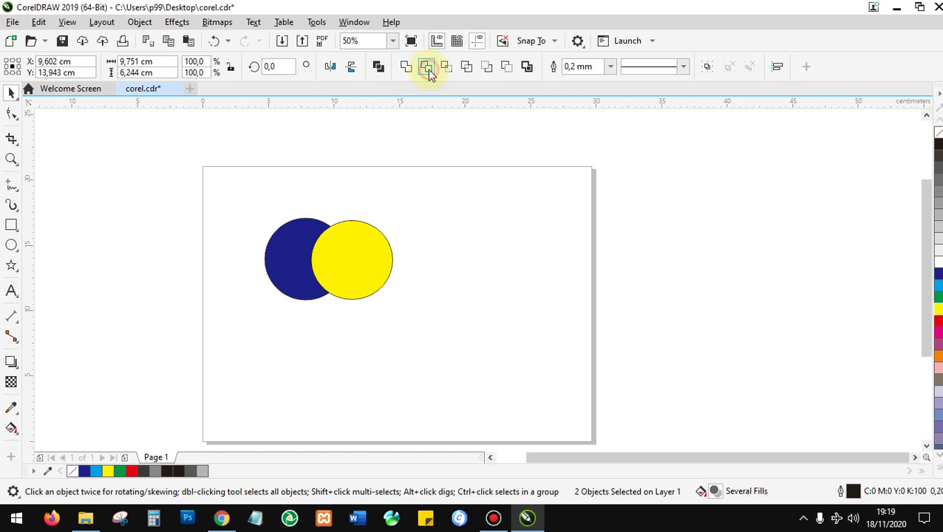
drag(364, 249, 455, 251)
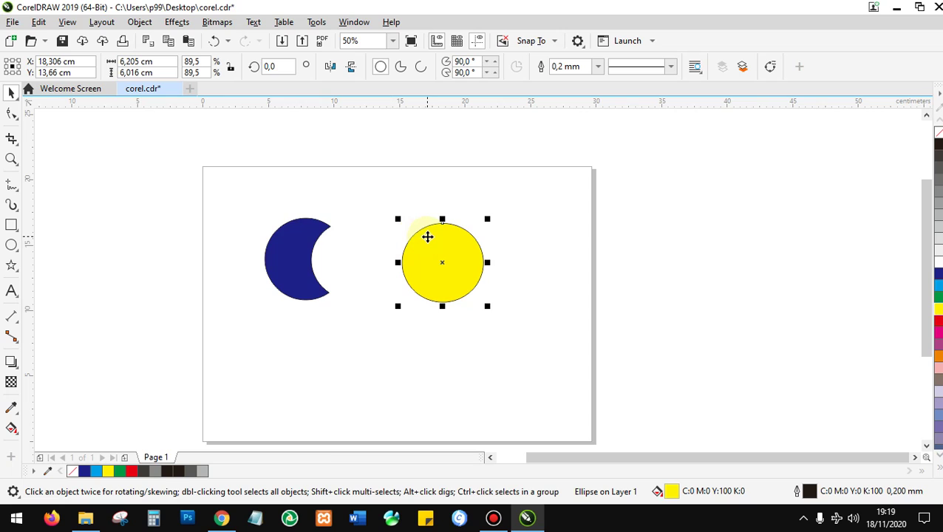
Step: Undo the move, the trim and the yellow fill of the right circle
key(ctrl+z)
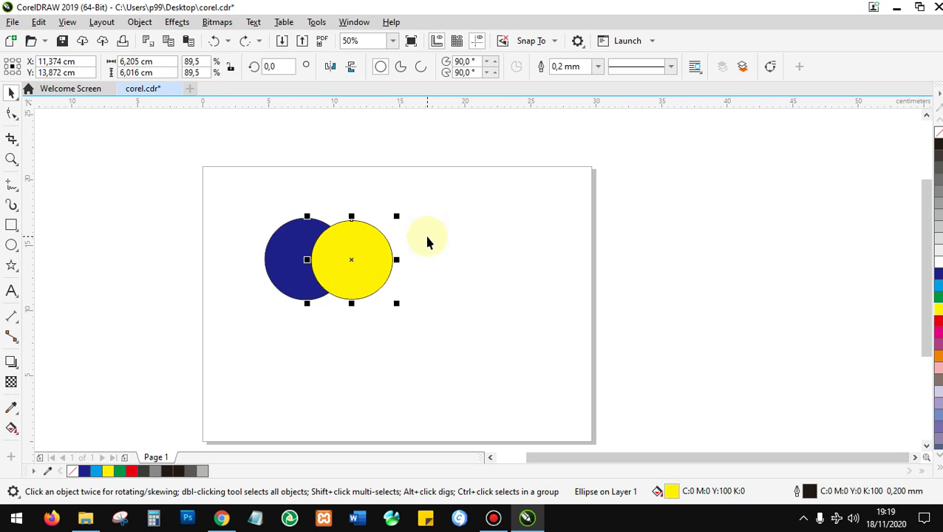
key(ctrl+z)
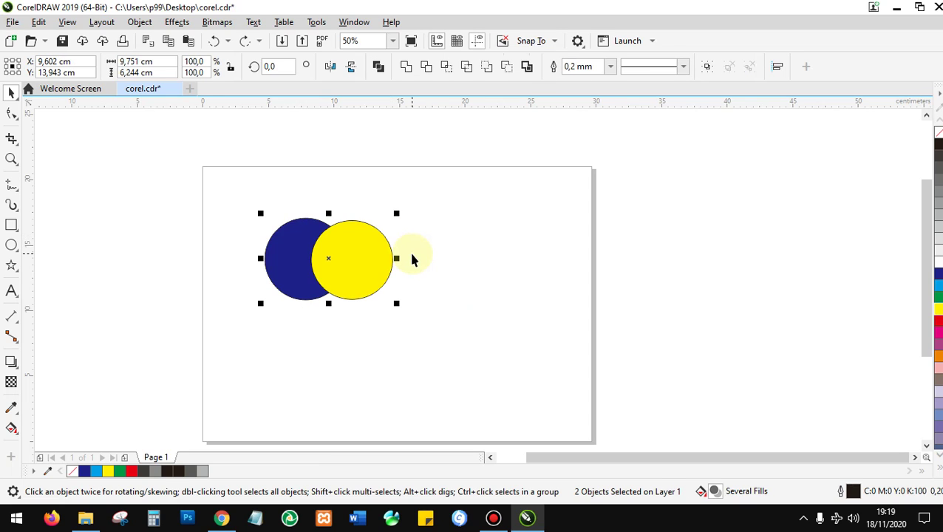
key(ctrl+z)
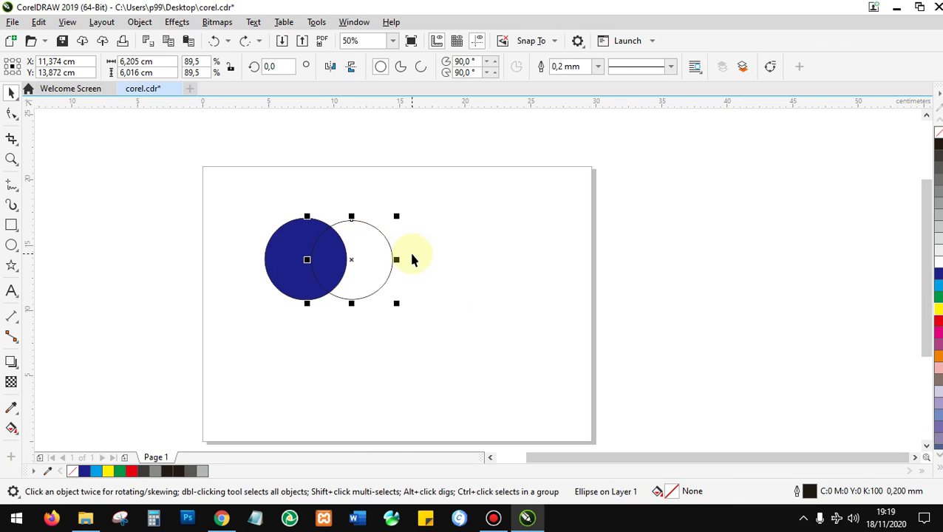
Step: Duplicate the unfilled circle by copy and paste, and shift the copy about 3 cm to the right so that it overlaps the original
click(388, 256)
click(472, 242)
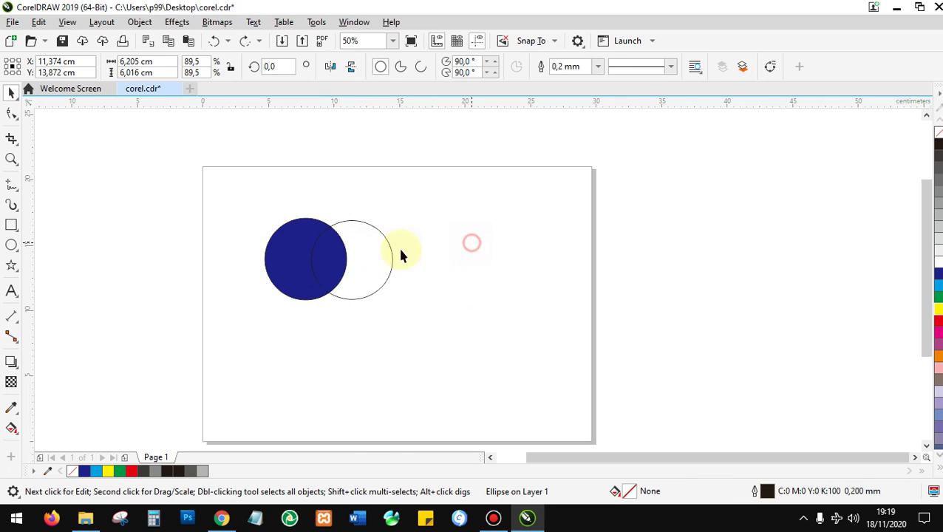
click(369, 250)
right_click(369, 250)
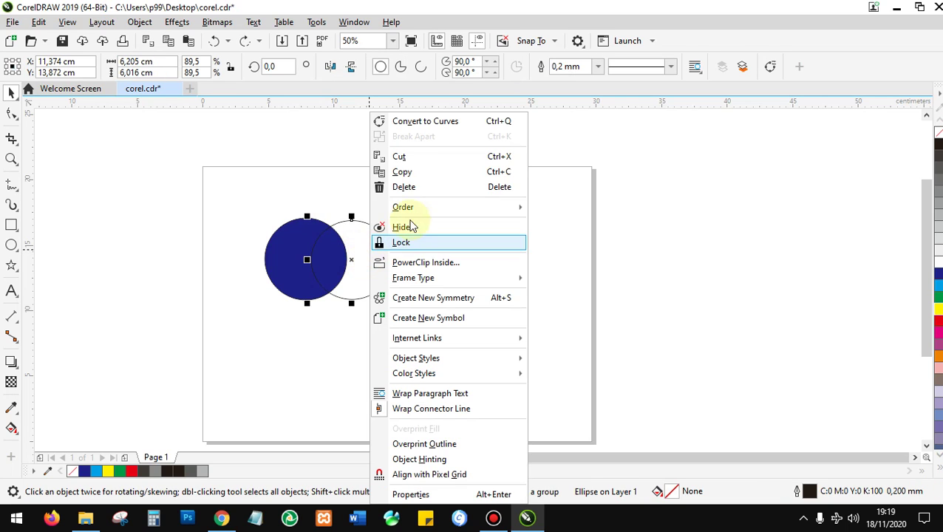
click(416, 174)
right_click(444, 179)
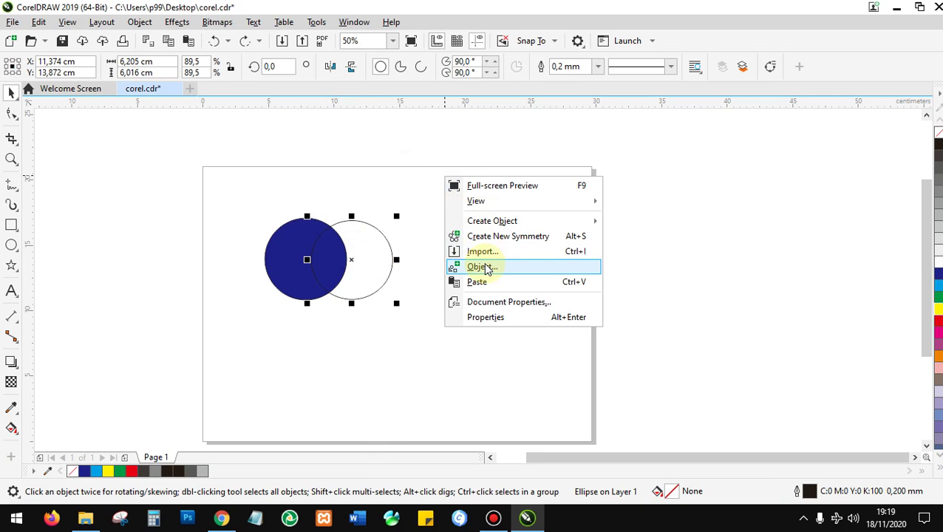
click(488, 282)
drag(375, 250, 414, 251)
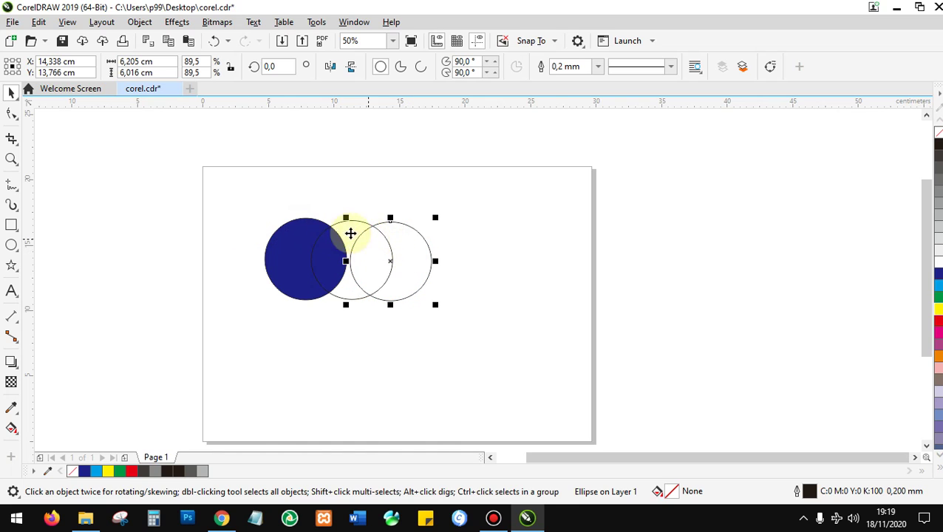
Step: Fill the middle circle with yellow and the rightmost circle with green
click(318, 235)
click(360, 236)
click(349, 218)
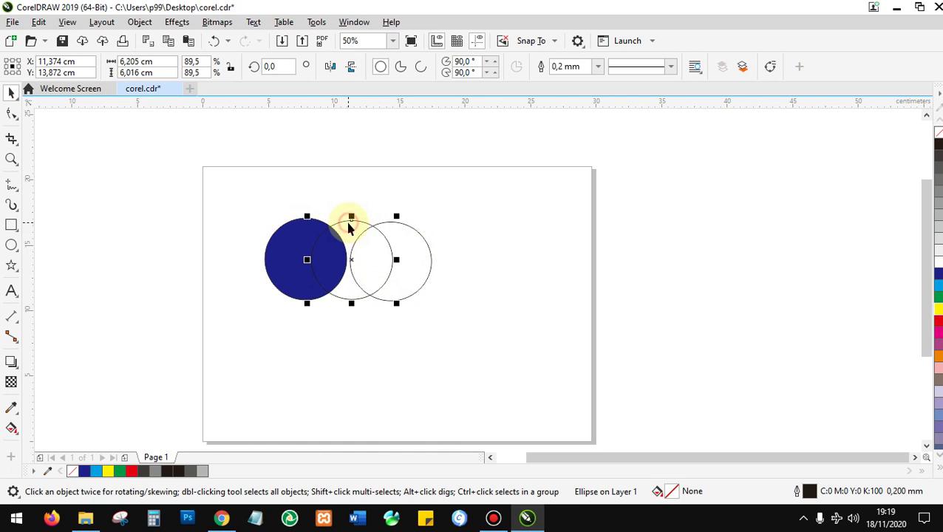
click(939, 310)
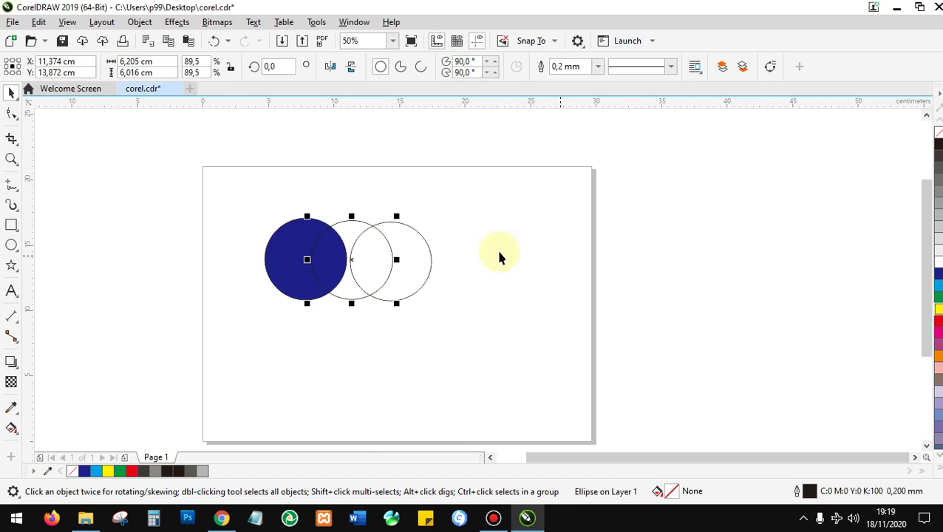
drag(370, 238, 409, 237)
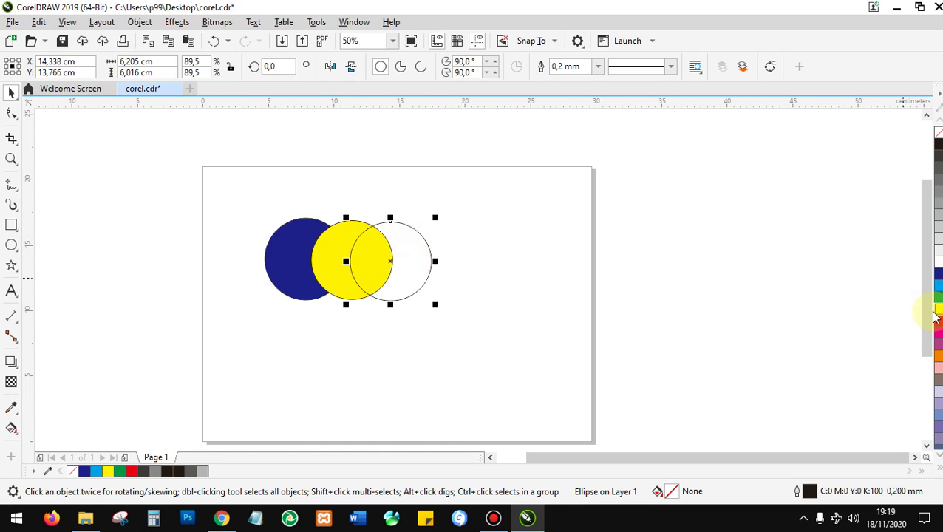
click(938, 299)
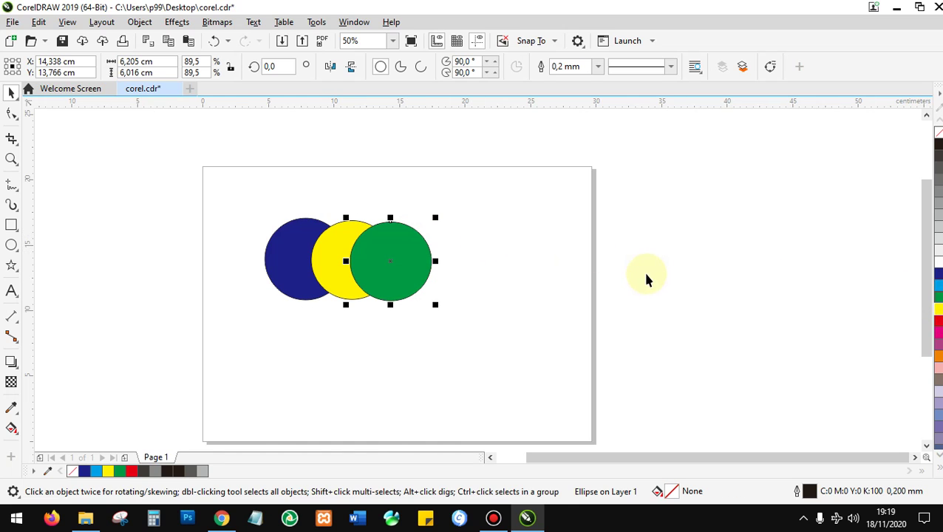
Step: Inspect the blue, yellow and green circles by selecting them together and one at a time
click(488, 264)
drag(206, 203, 672, 366)
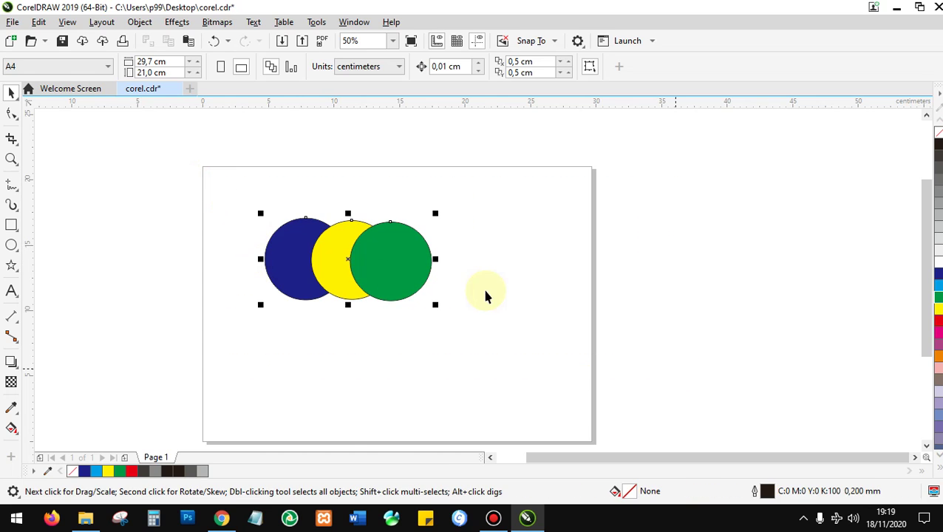
key(Escape)
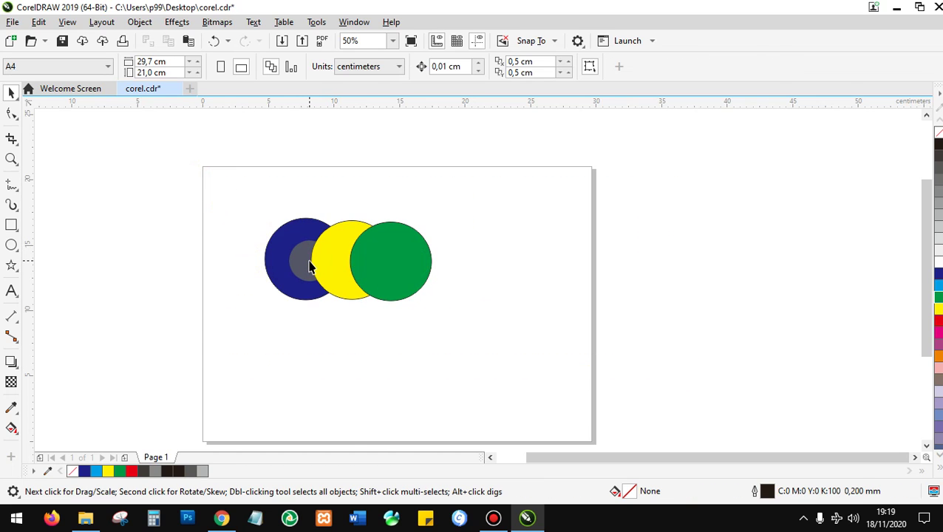
drag(310, 266, 308, 254)
click(335, 238)
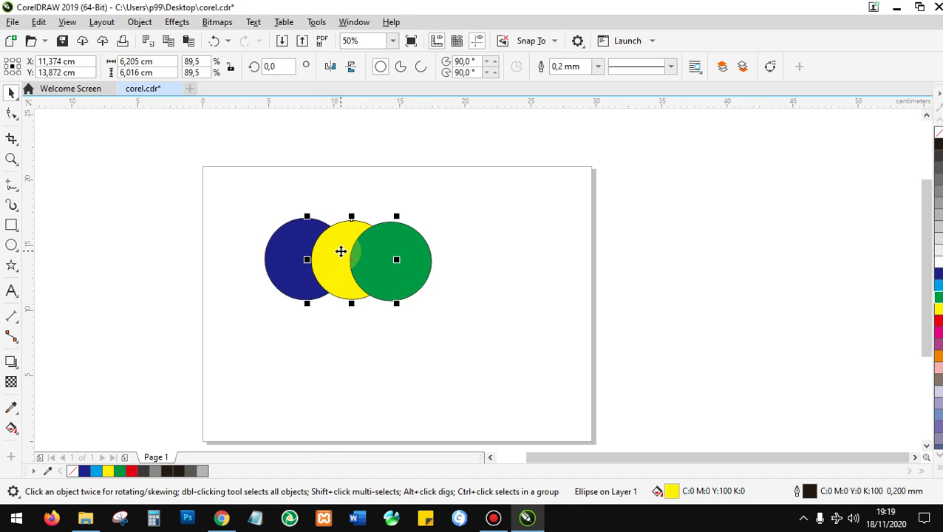
click(401, 253)
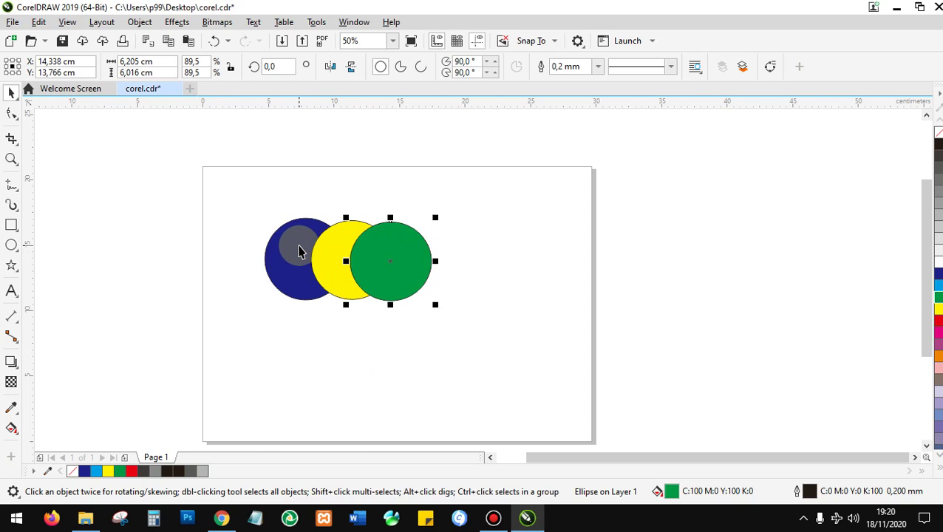
Step: Trim the blue circle using all three selected circles and move the trimmed blue shape over the page's left edge
drag(221, 180, 613, 363)
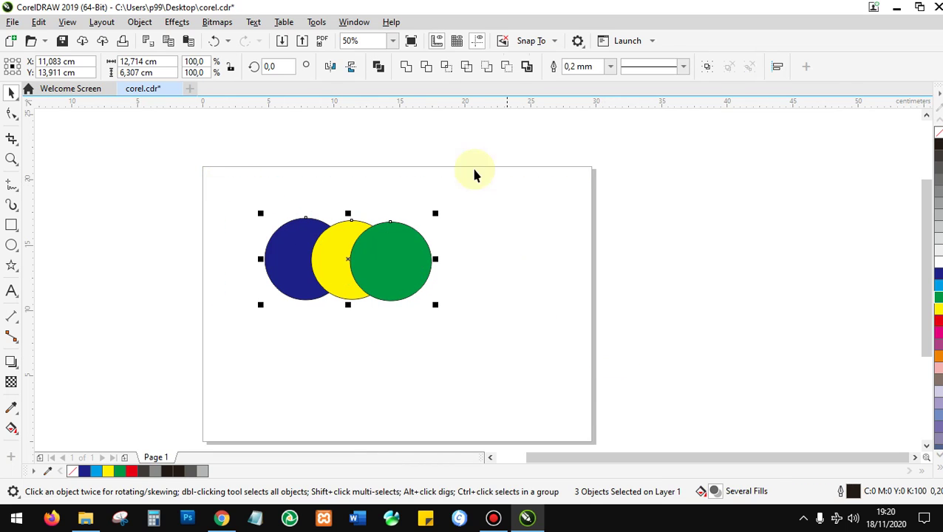
click(430, 71)
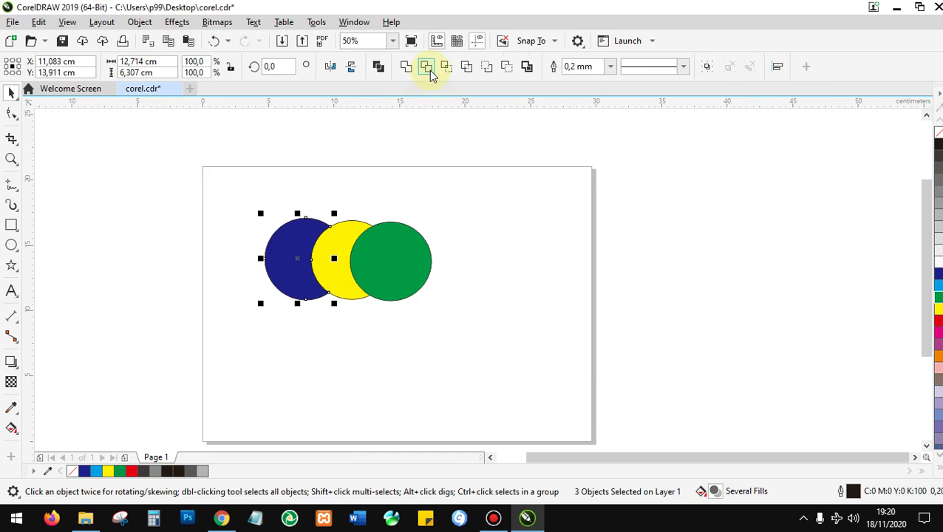
drag(301, 243, 219, 227)
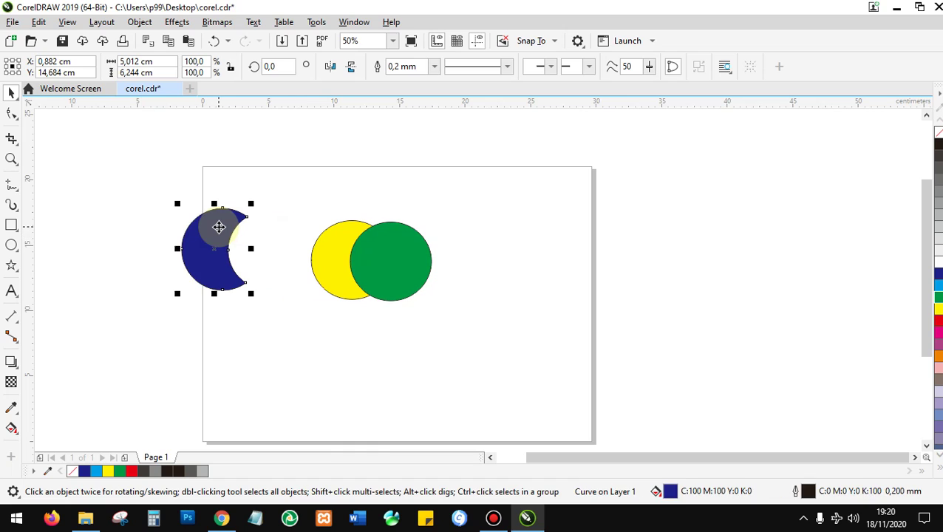
Step: Undo the move and the trim of the blue circle
key(ctrl+z)
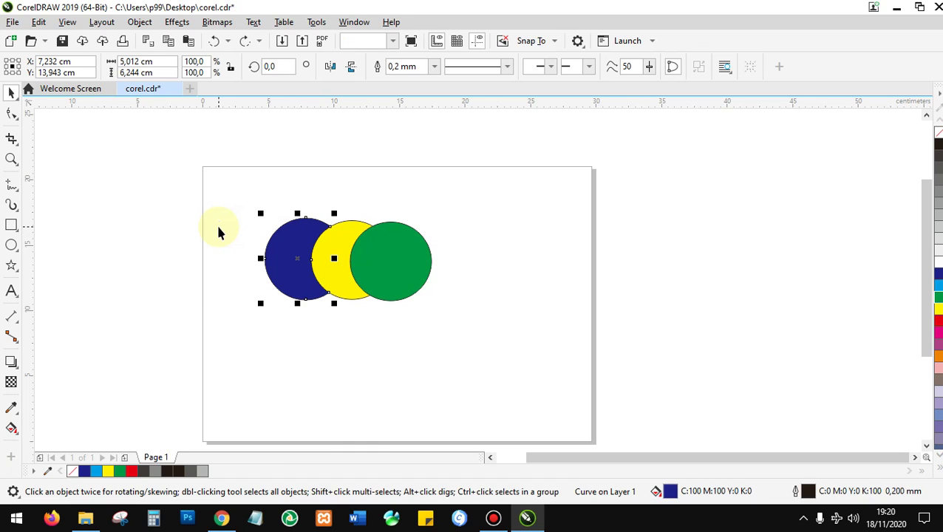
key(ctrl+z)
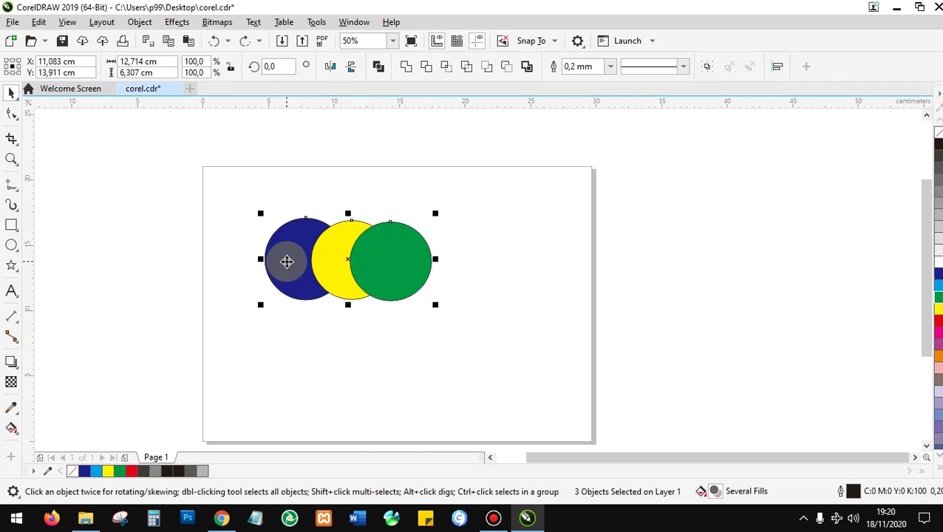
Step: Move the green circle over the upper-left part of the blue circle, to about X 5.4 cm, Y 17.7 cm
click(474, 272)
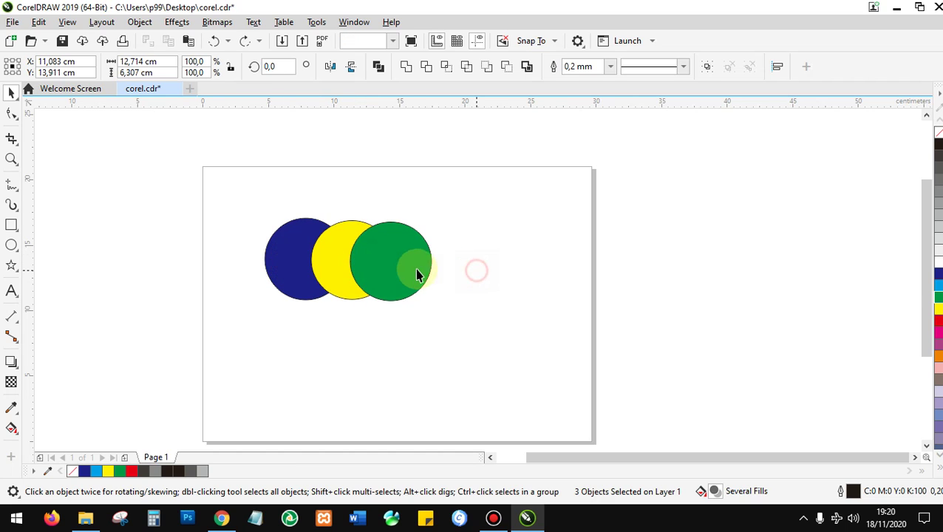
drag(293, 245, 278, 224)
click(350, 362)
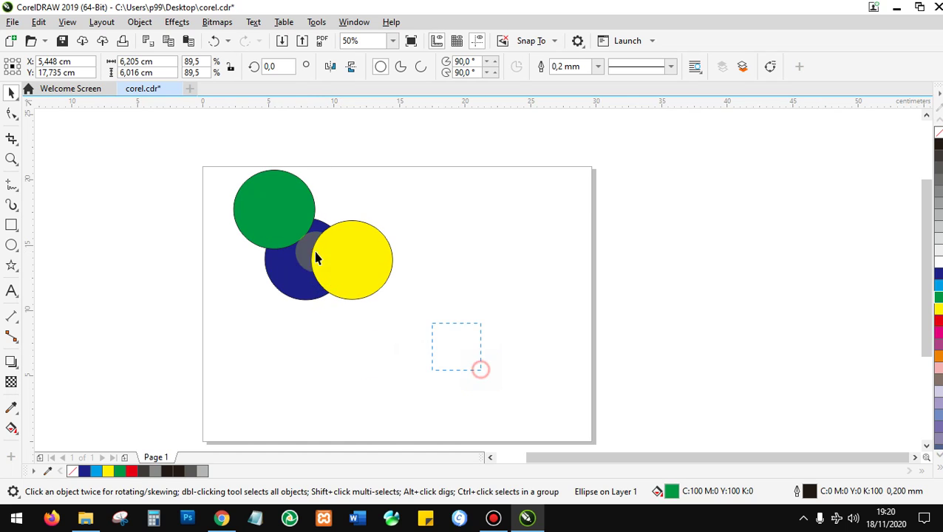
Step: Trim the blue circle with the green and yellow circles and move the trimmed blue shape below them
drag(316, 257, 202, 149)
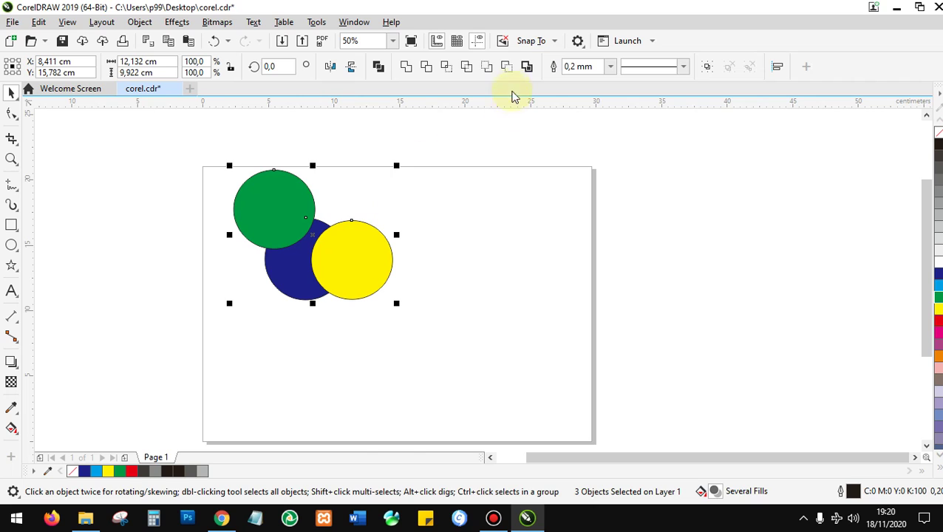
click(427, 67)
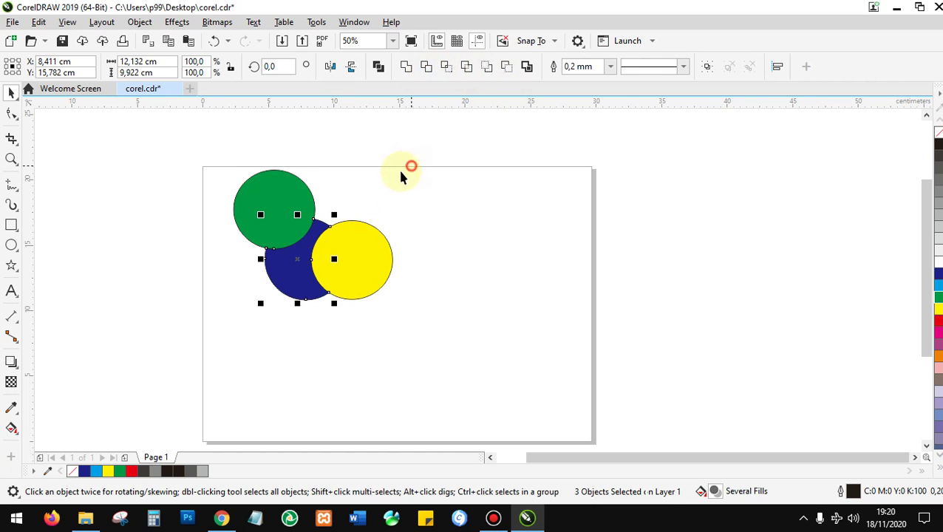
drag(295, 284, 255, 339)
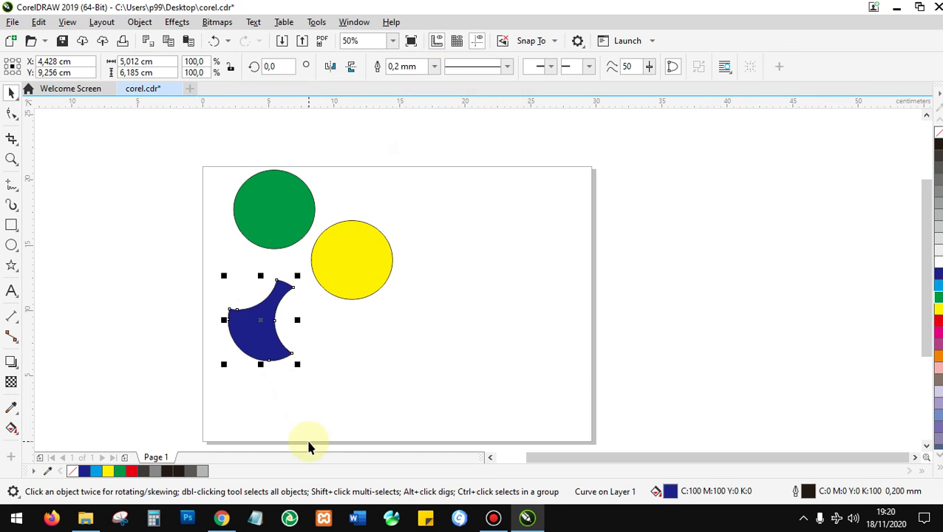
Step: Undo the blue shape's move, the trim and the green circle's move, back to the row of three overlapping circles
key(ctrl+z)
key(ctrl+z)
key(ctrl+z)
key(ctrl+z)
key(ctrl+z)
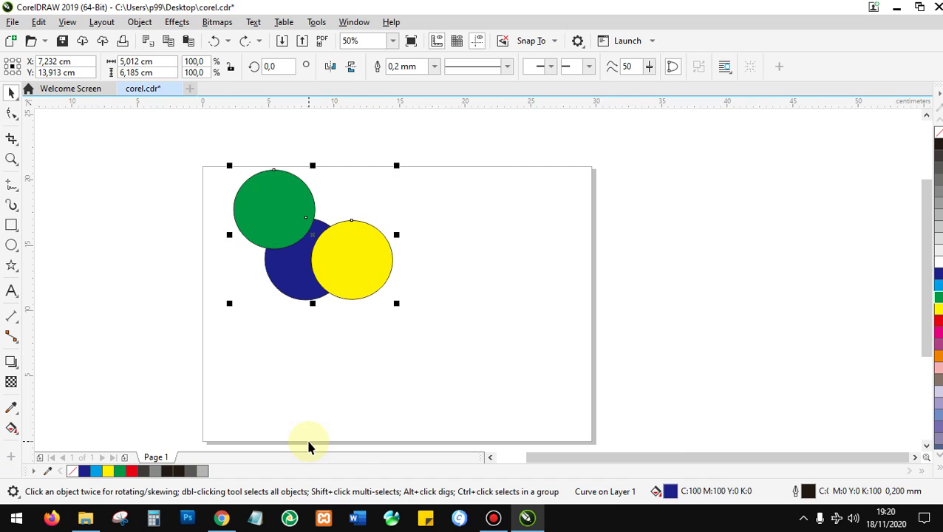
key(ctrl+z)
key(ctrl+z)
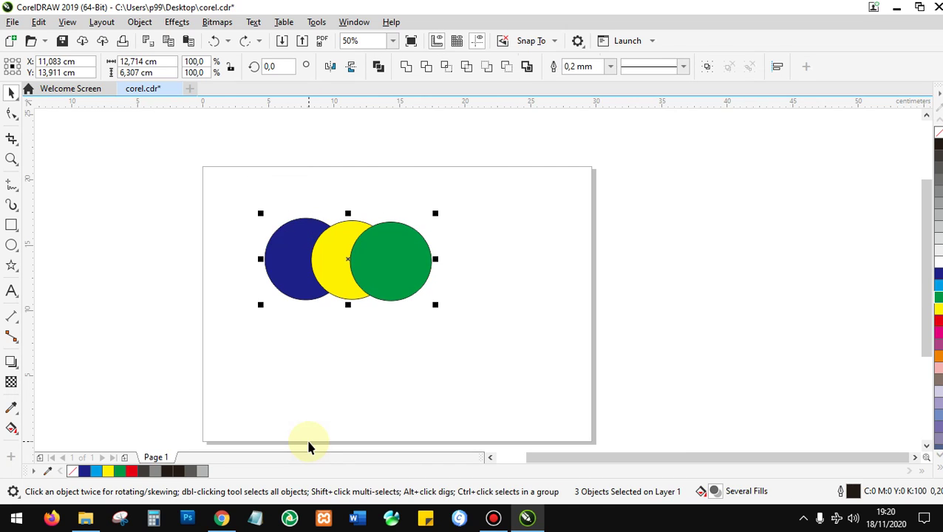
Step: Delete the green circle and select the blue and yellow circles together
click(376, 254)
key(Delete)
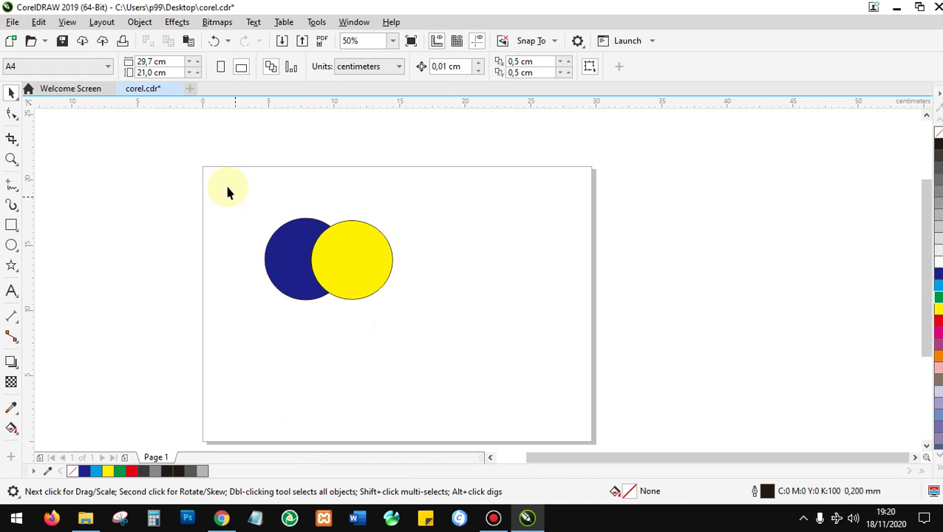
drag(228, 189, 487, 370)
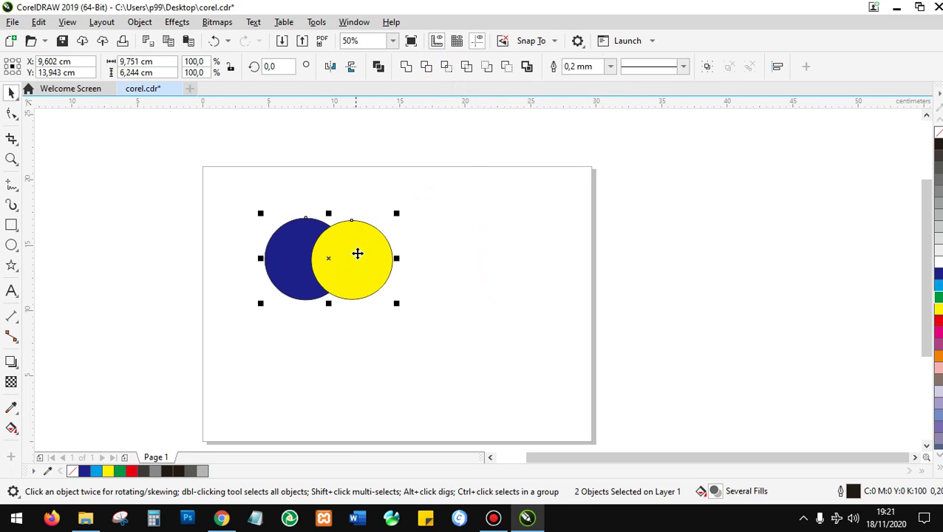
Step: Remove the fill from the blue and yellow circles, leaving only their outlines
click(302, 233)
click(318, 242)
drag(508, 357, 182, 163)
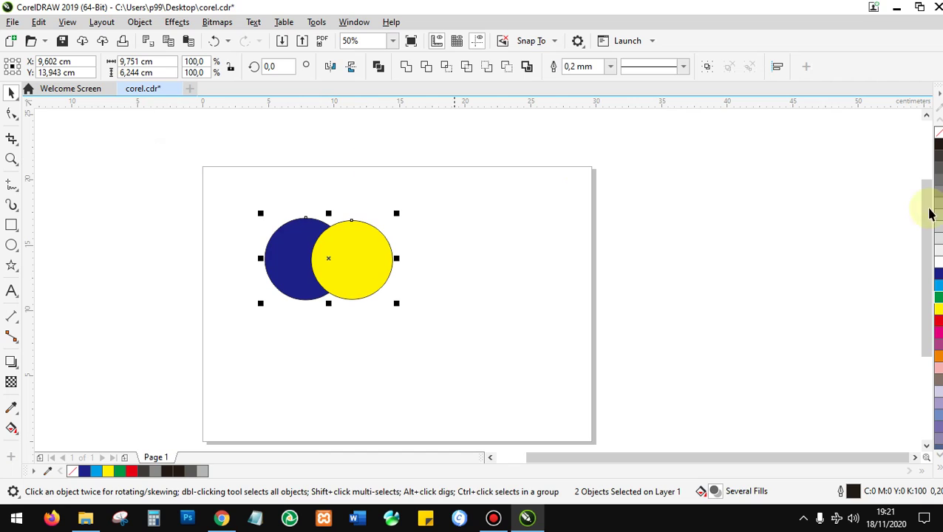
click(938, 134)
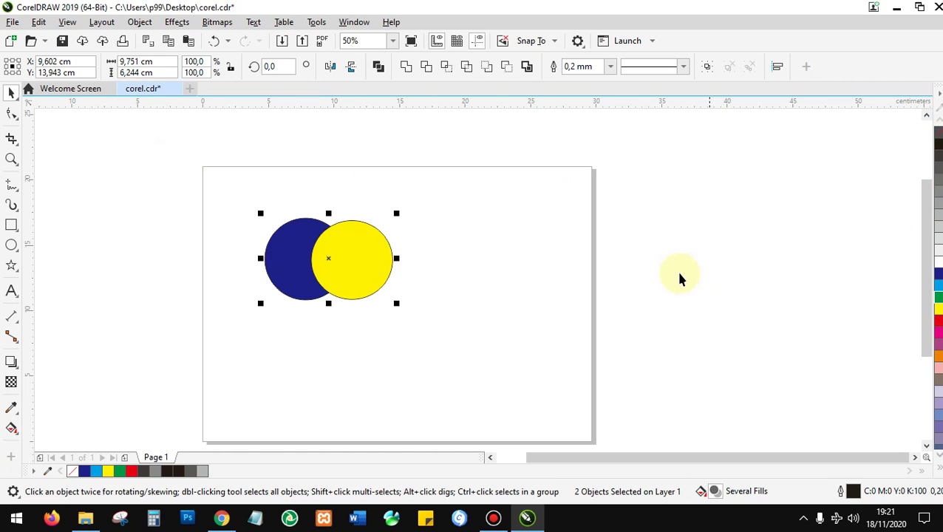
click(330, 252)
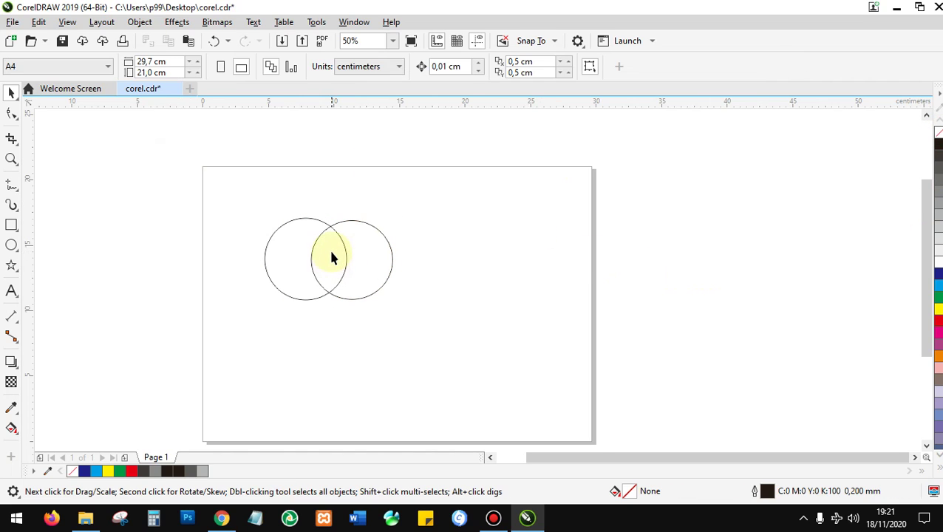
Step: Intersect the two overlapping circles and move the resulting lens shape to their right, to about X 19.8 cm, Y 15.1 cm
scroll(330, 252, up, 2)
click(364, 219)
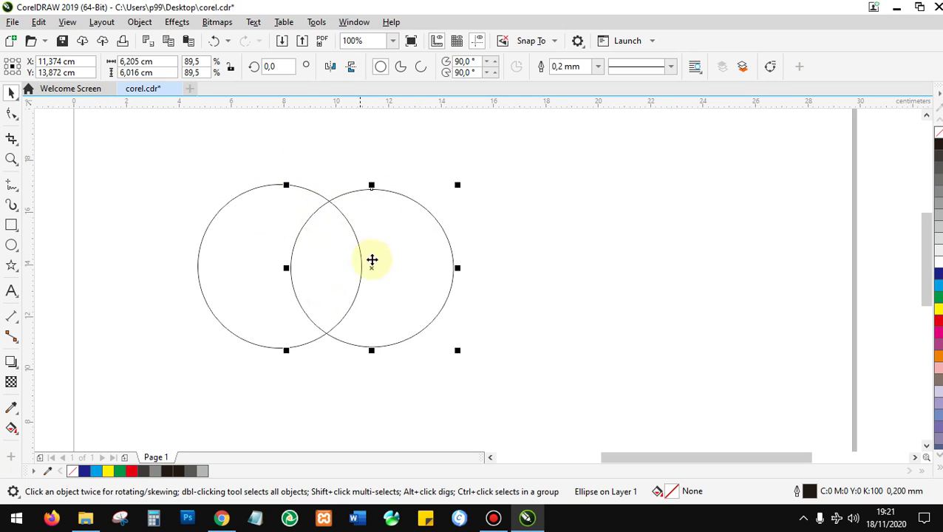
drag(576, 380, 153, 157)
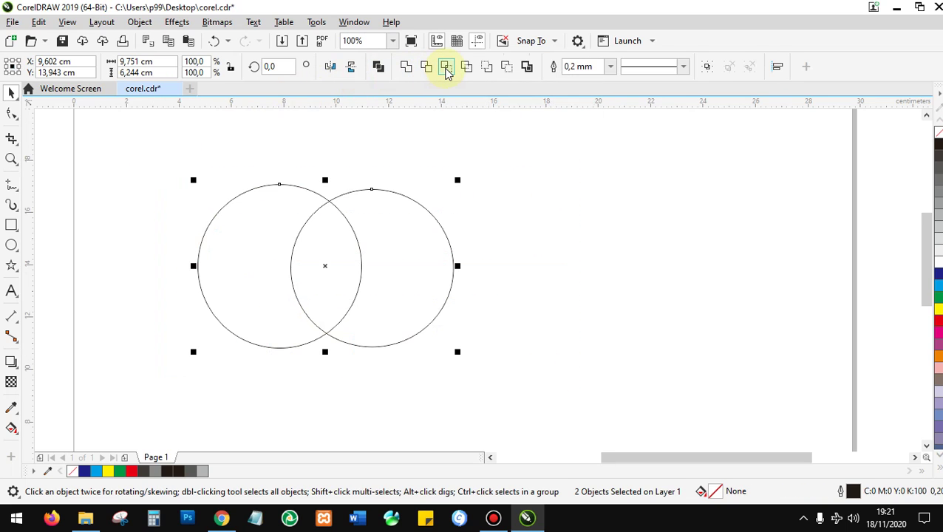
click(445, 67)
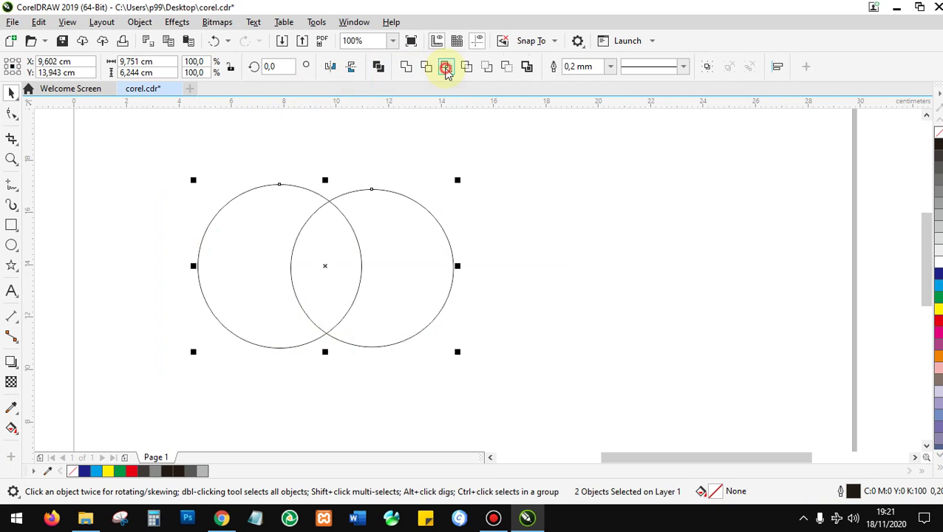
click(330, 264)
drag(328, 266, 593, 235)
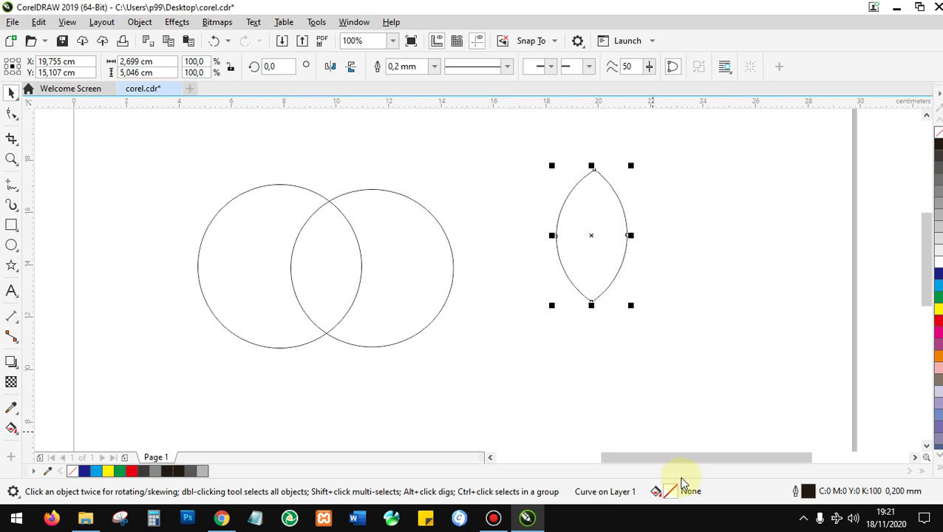
Step: Copy the right circle to below the other two, at about X 9.7 cm, Y 11.2 cm, and delete the lens shape
click(388, 298)
click(512, 236)
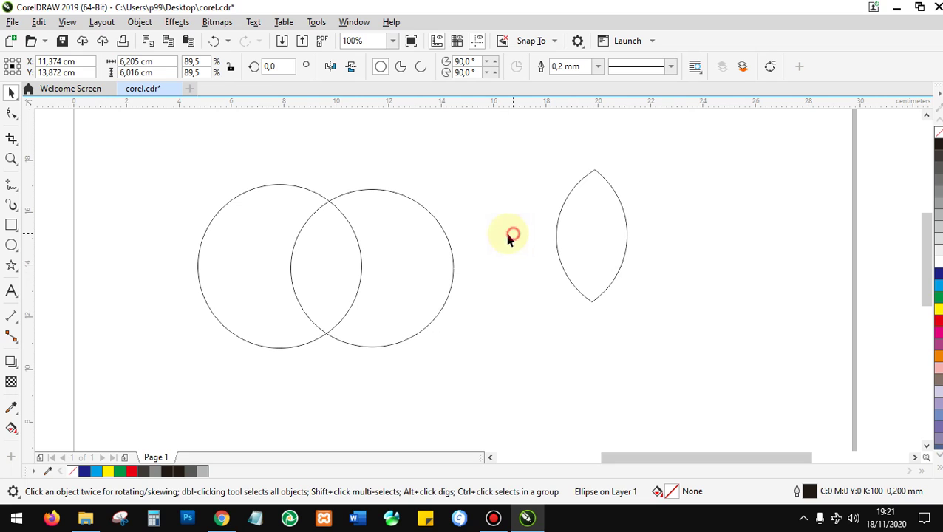
drag(380, 299, 347, 316)
click(515, 352)
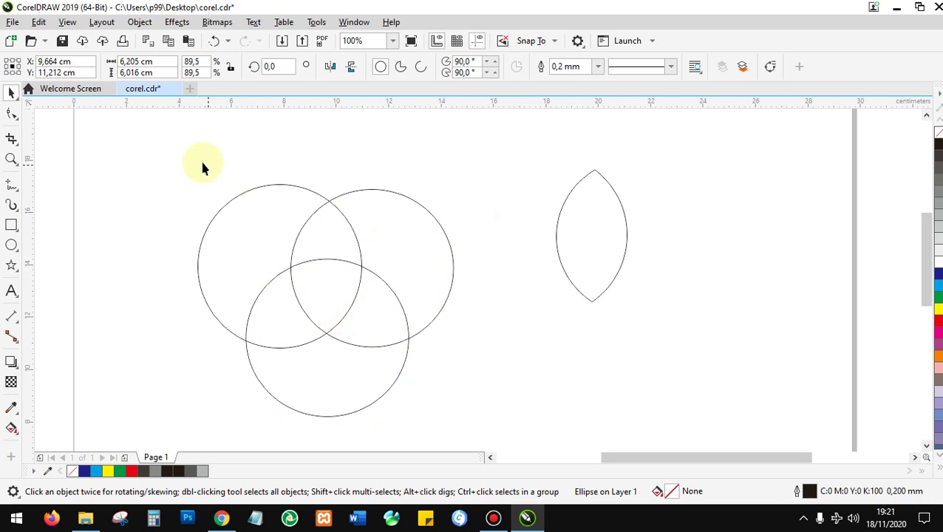
click(607, 225)
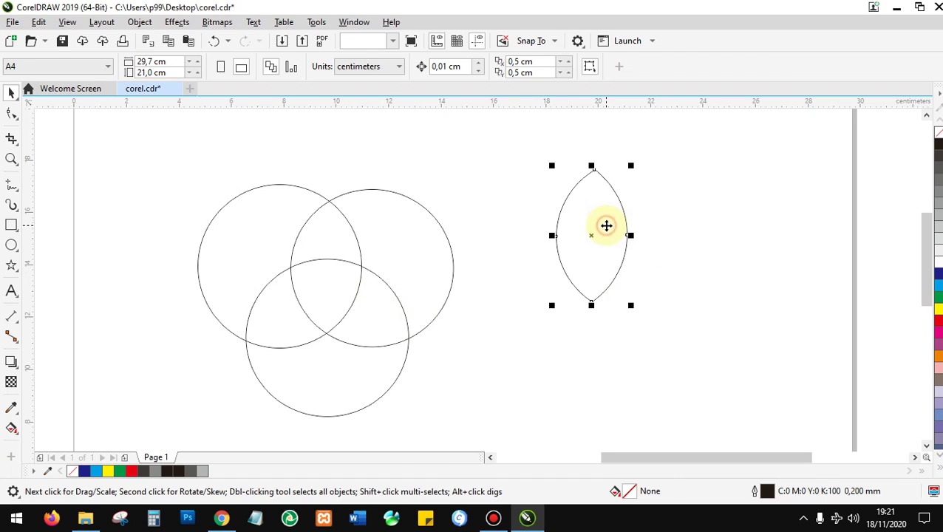
key(Delete)
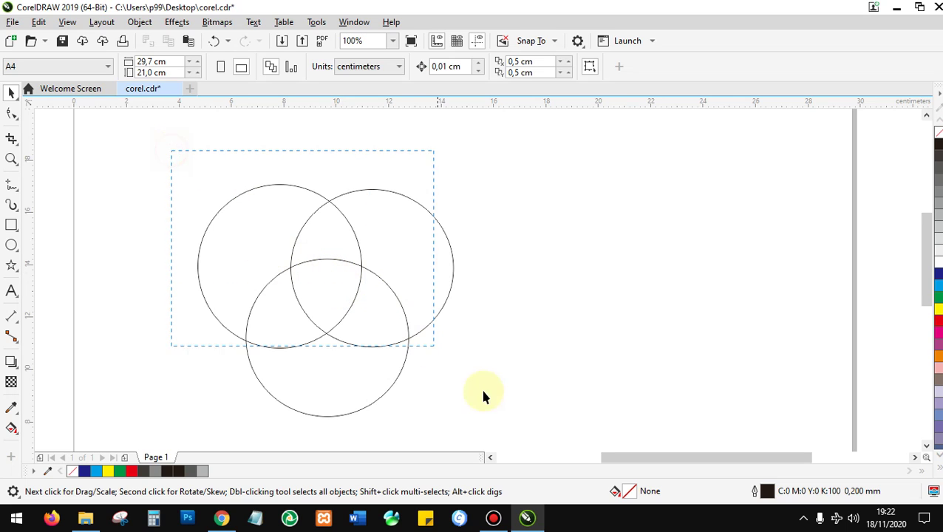
Step: Intersect the three circles and try moving the lower circle to about X 18.6 cm, Y 12.7 cm
drag(483, 397, 528, 442)
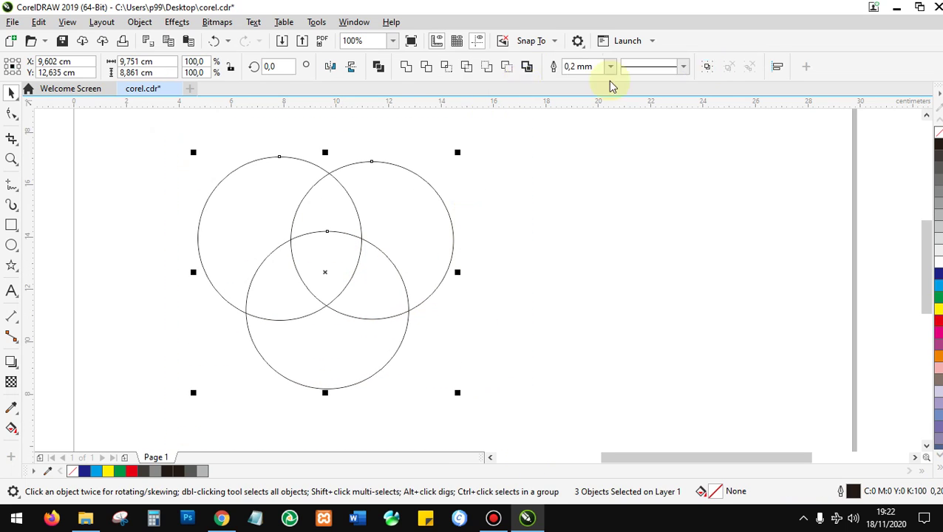
click(447, 67)
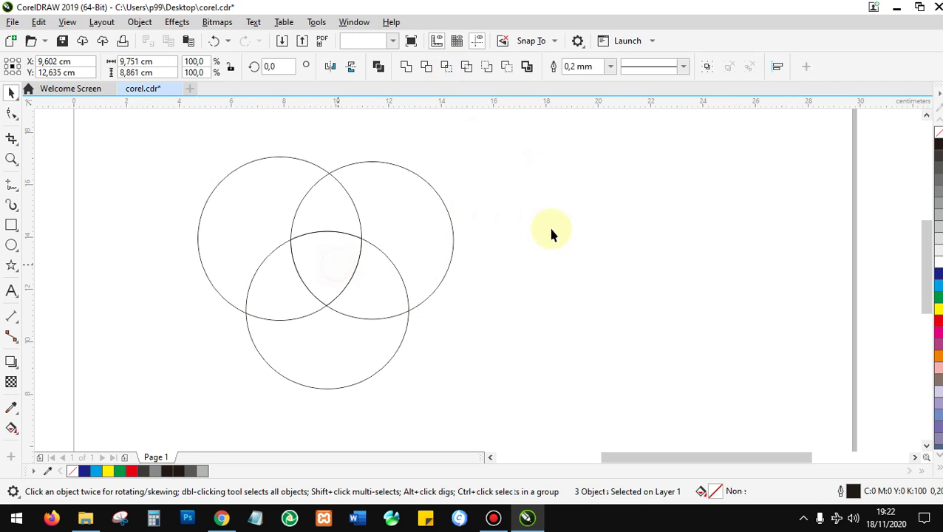
drag(409, 310, 554, 242)
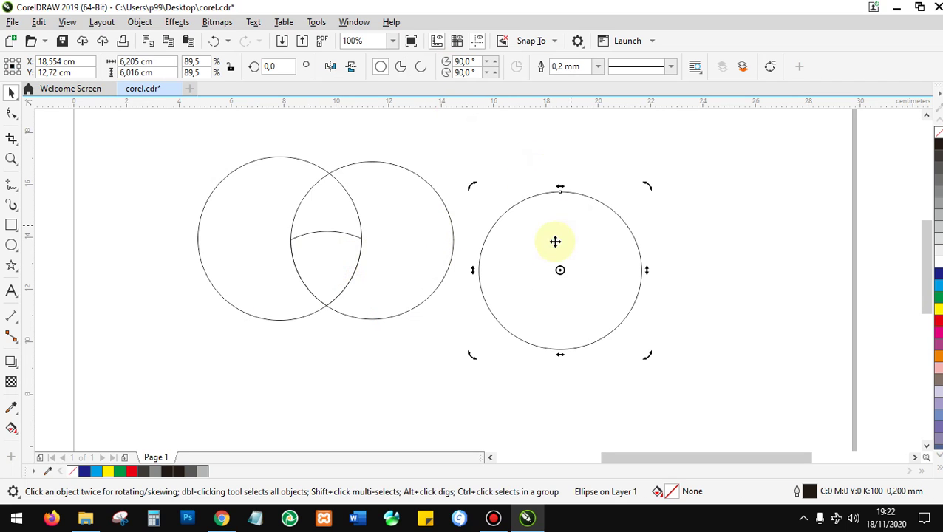
click(458, 292)
key(ctrl+z)
click(639, 226)
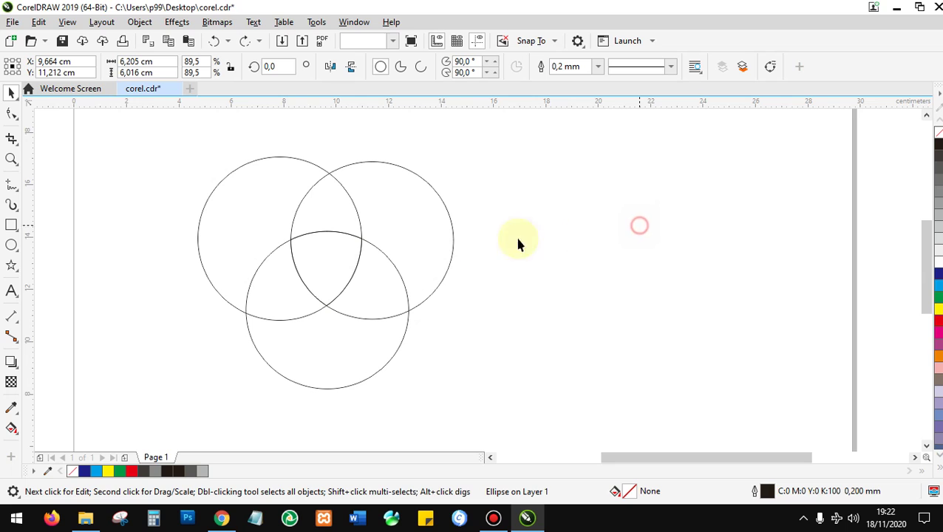
Step: Move all three circles away from the central intersection shape and select that shape
drag(444, 207, 619, 189)
drag(299, 191, 141, 197)
drag(375, 271, 547, 338)
click(316, 251)
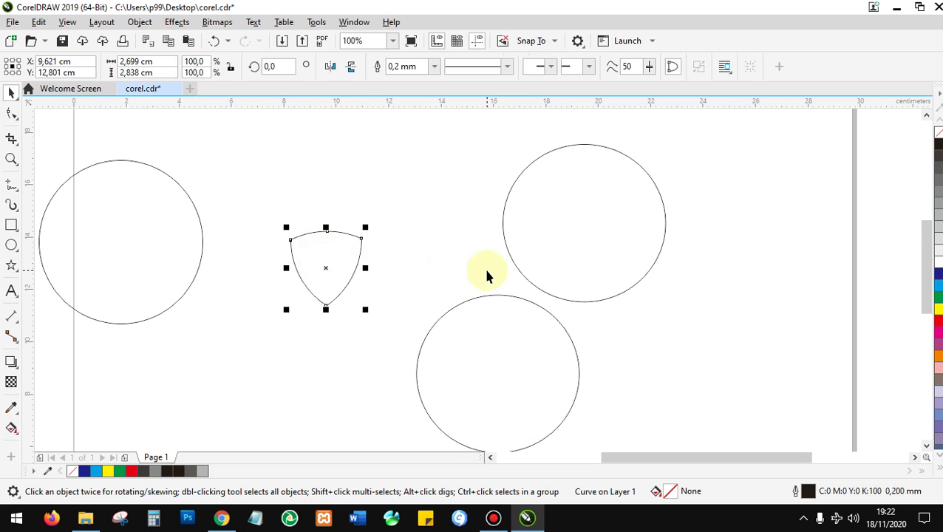
Step: Undo the three circle moves and the intersection, back to the three overlapping circles
key(ctrl+z)
key(ctrl+z)
key(ctrl+z)
key(ctrl+z)
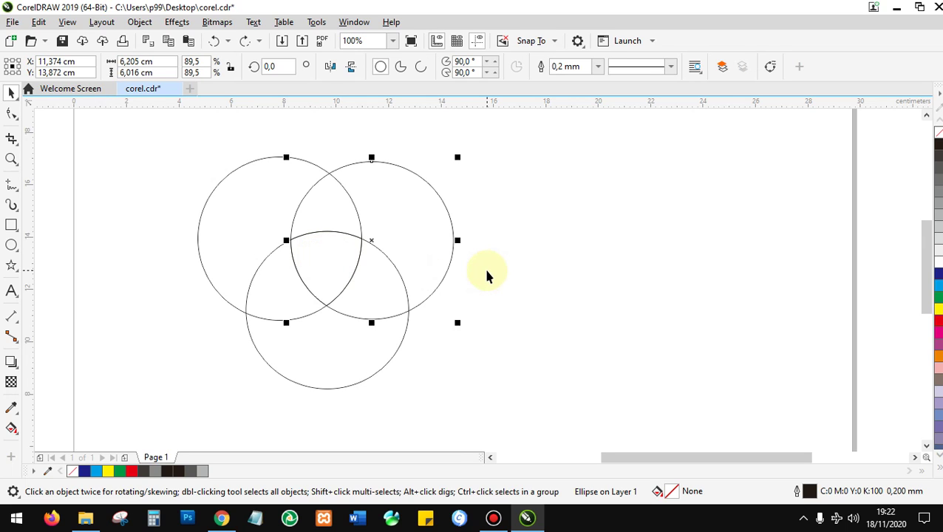
click(583, 281)
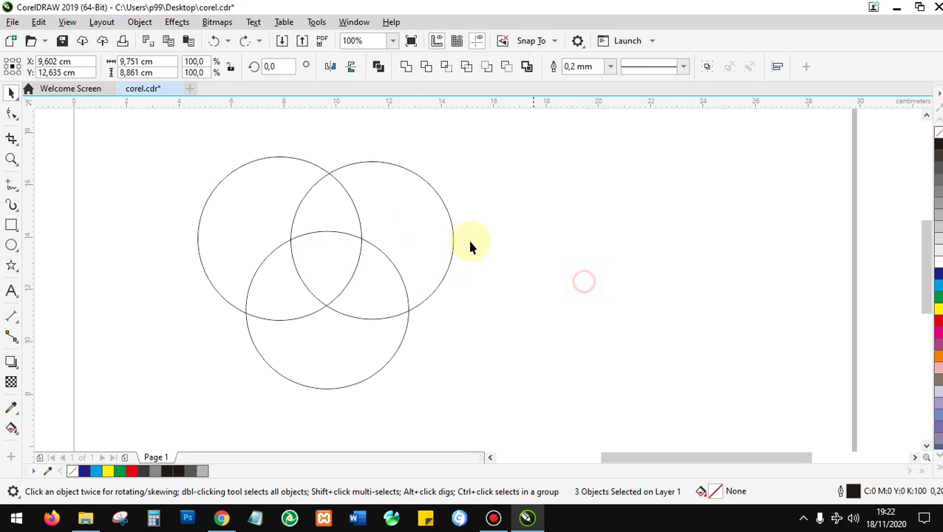
Step: Delete the lower circle, keeping the two overlapping circles above it
click(400, 190)
click(362, 351)
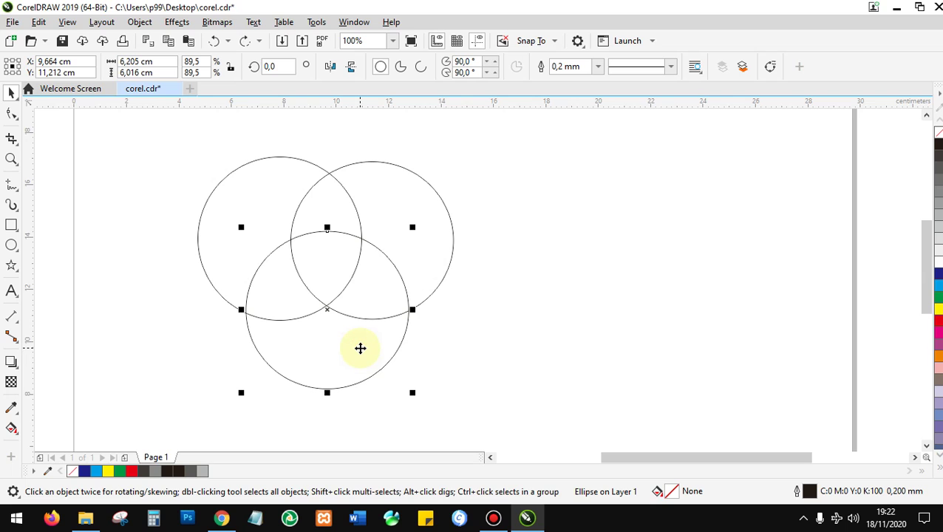
key(Delete)
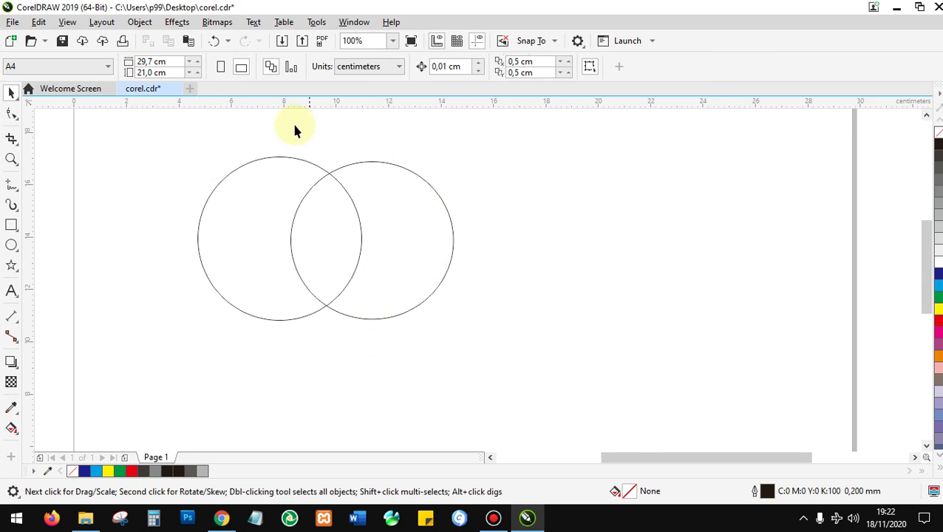
Step: Move the left circle slightly, to about X 7.9 cm, Y 14 cm
drag(604, 362, 584, 348)
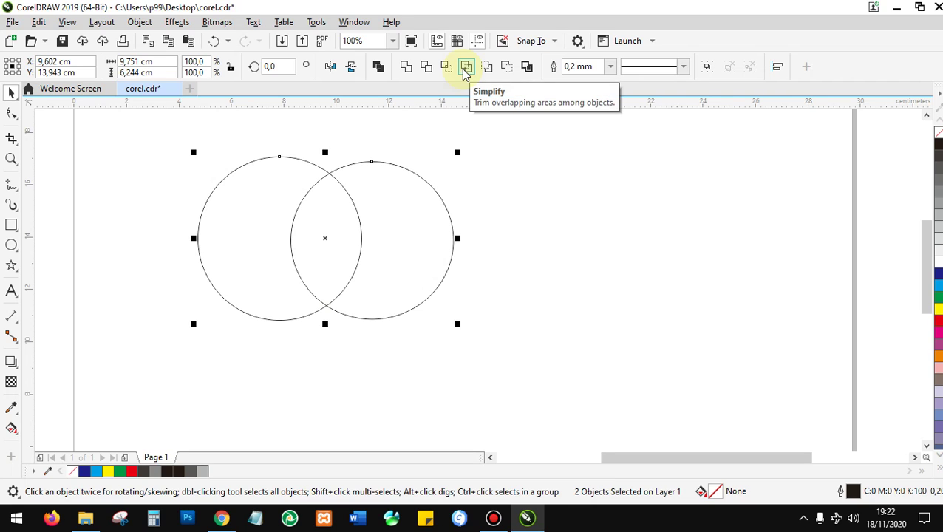
click(517, 262)
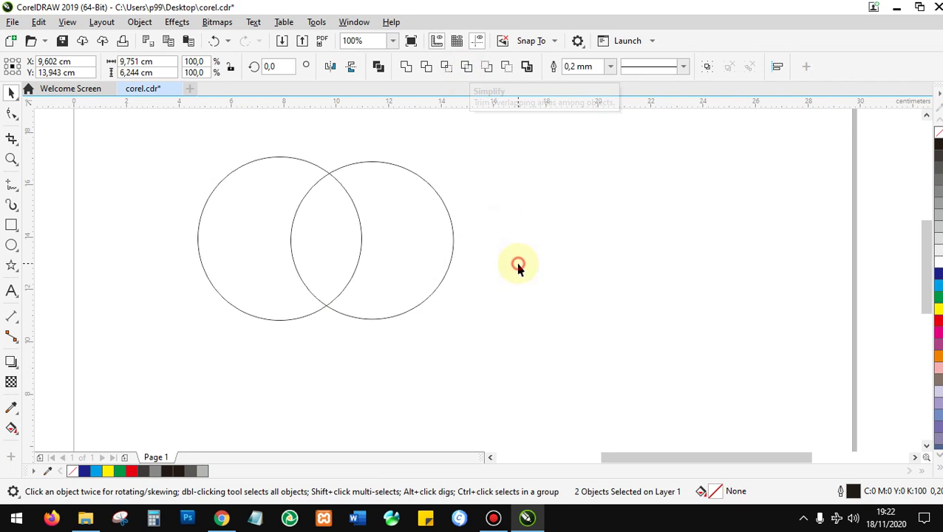
click(356, 181)
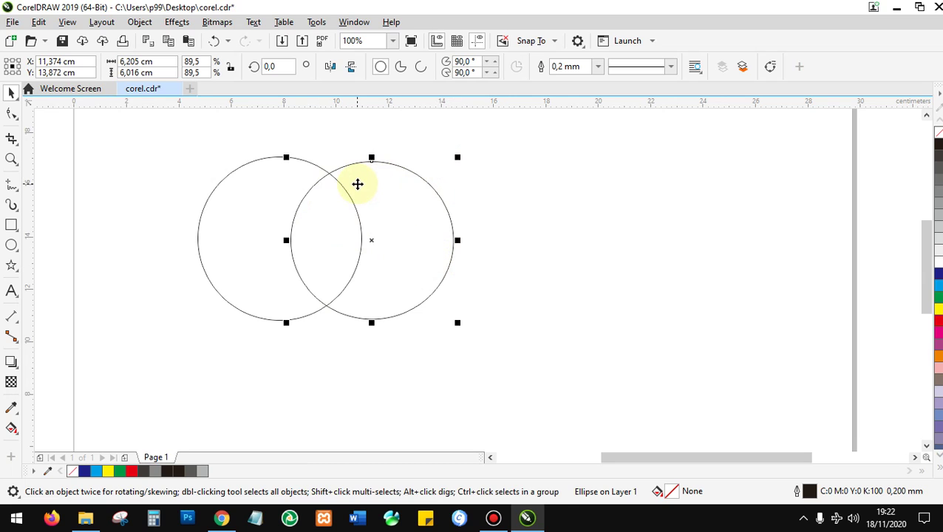
click(206, 241)
mouse_move(237, 232)
mouse_down()
mouse_move(453, 251)
mouse_move(237, 236)
mouse_up()
click(544, 192)
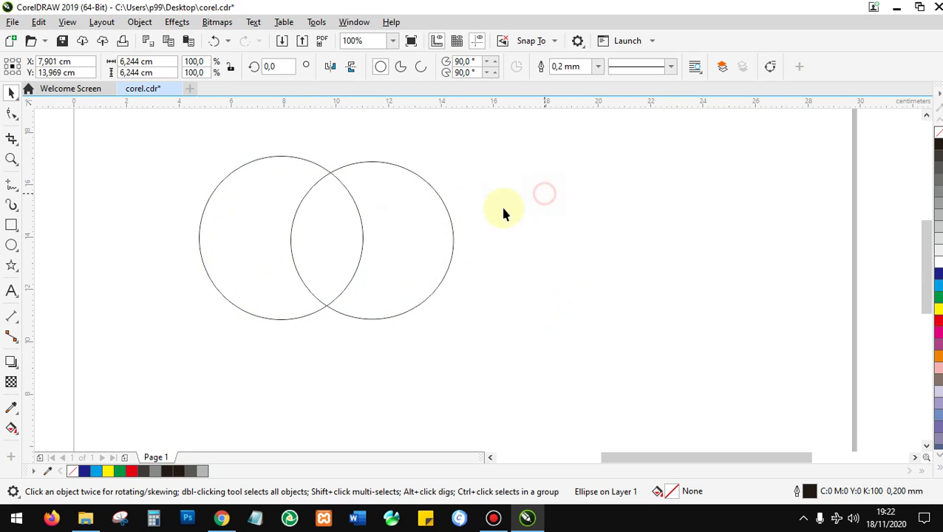
click(431, 200)
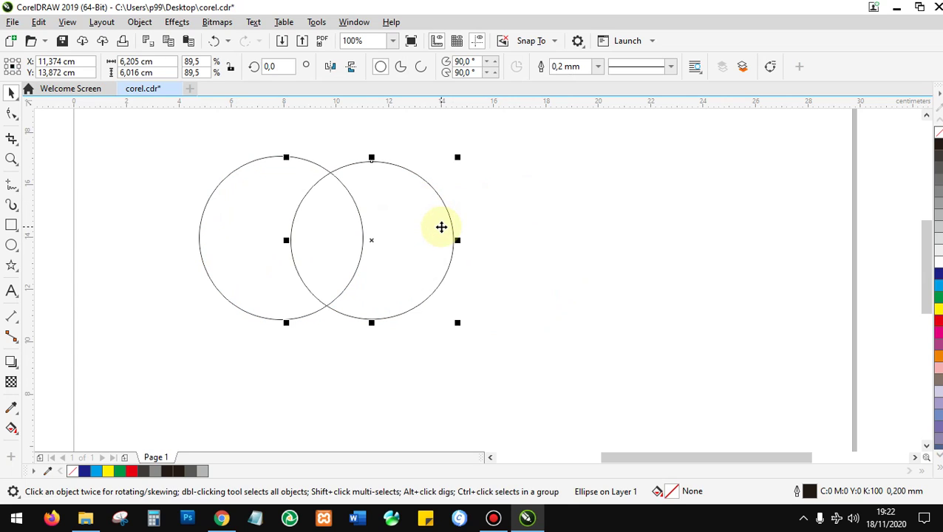
click(575, 248)
click(279, 195)
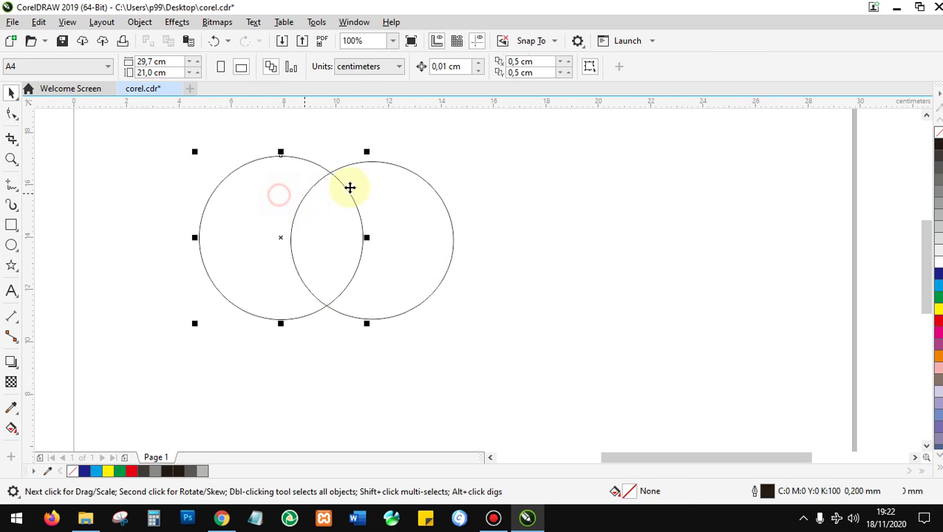
click(350, 187)
click(385, 193)
click(177, 196)
click(237, 196)
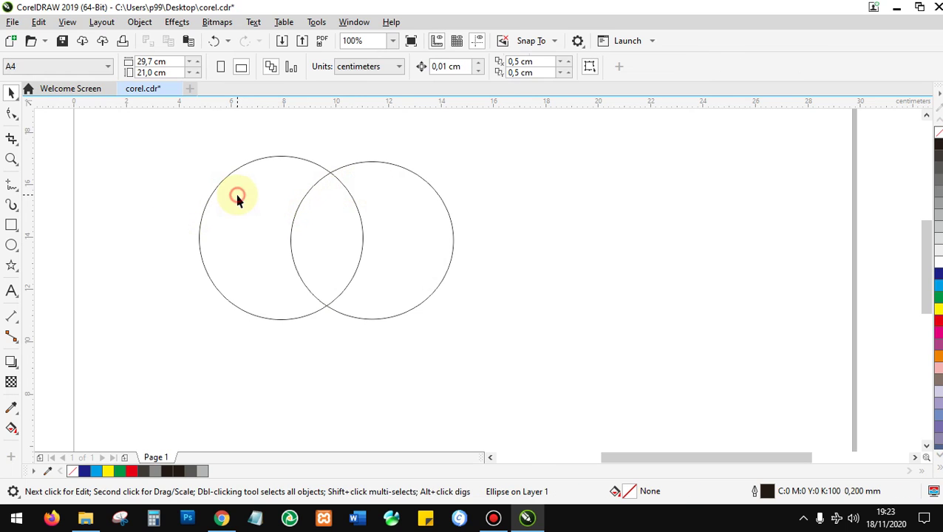
click(159, 148)
Step: Fill the left circle with dark grey and the right circle with blue
click(289, 214)
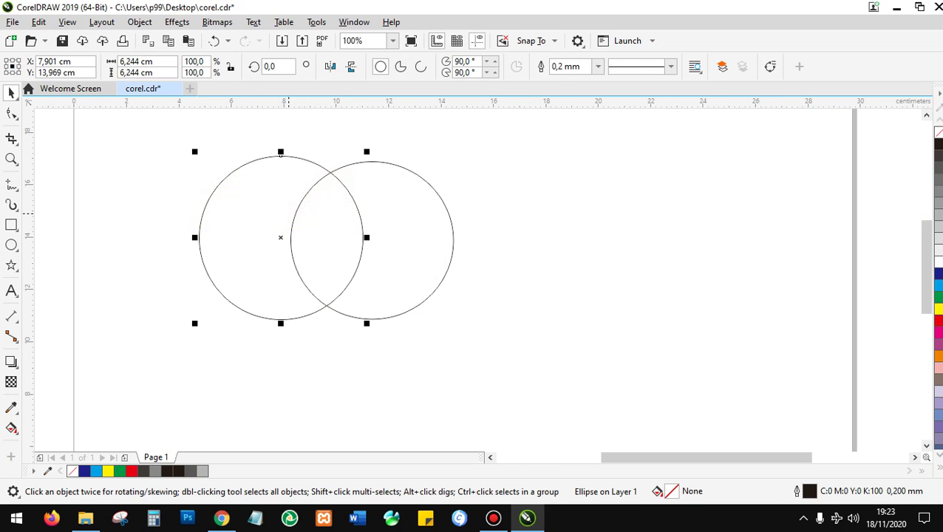
click(939, 152)
click(447, 206)
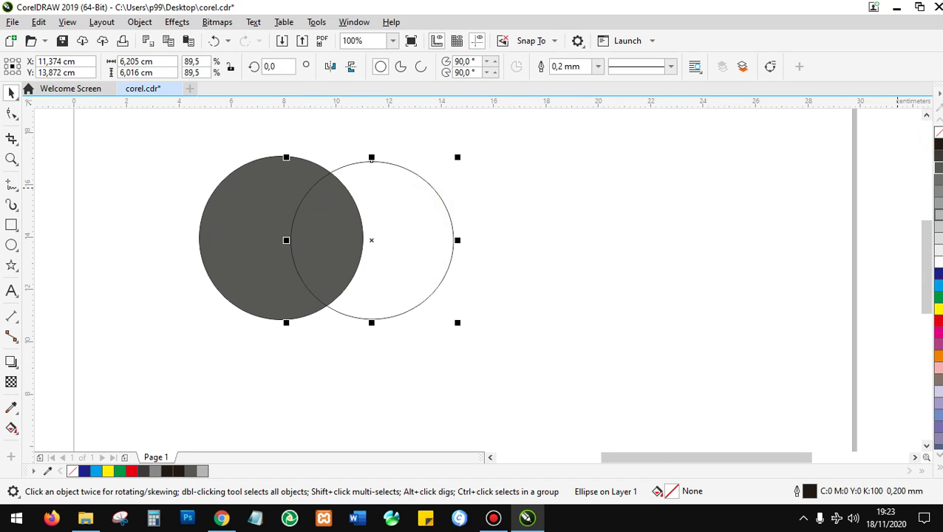
click(938, 275)
click(510, 325)
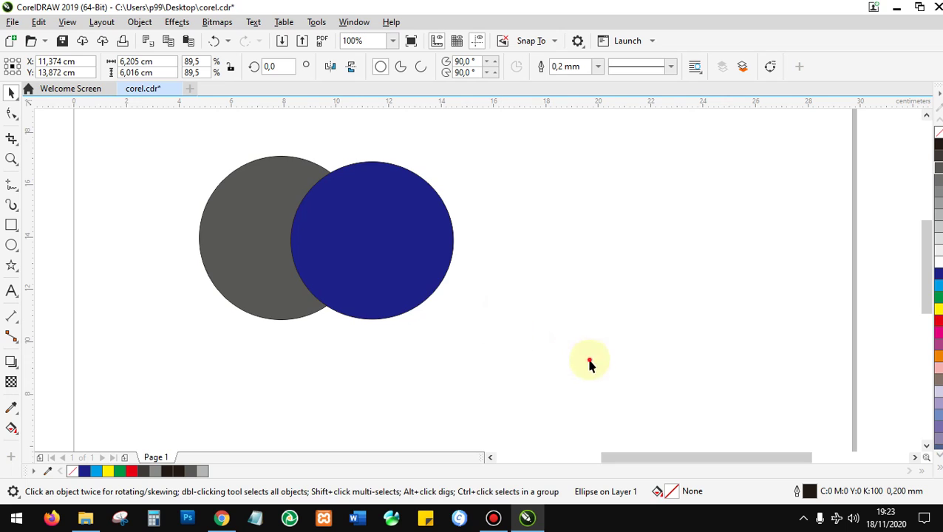
Step: Simplify the grey and blue circles and move the blue circle aside to the right
drag(590, 365, 96, 111)
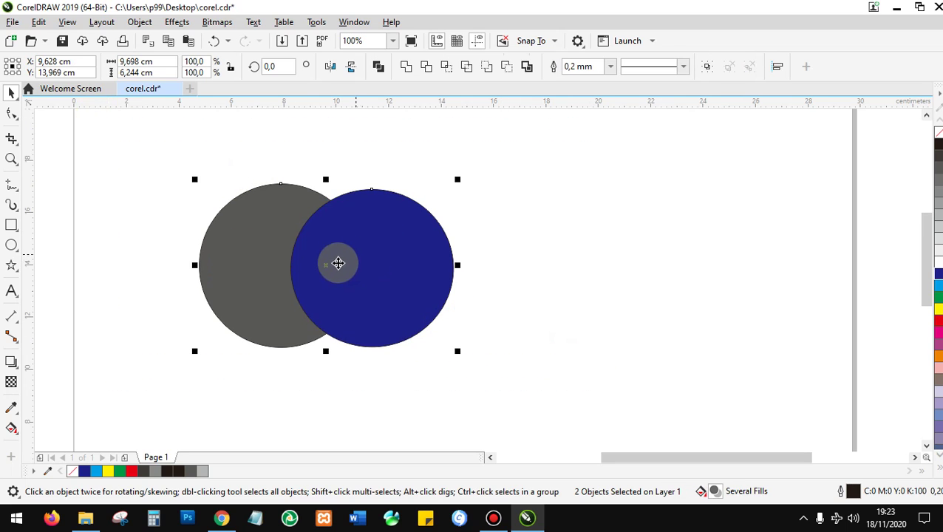
click(472, 67)
drag(423, 251, 548, 237)
Step: Undo the blue circle's move, the Simplify and both fills, back to two unfilled overlapping circles
key(ctrl+z)
key(ctrl+z)
key(ctrl+z)
key(ctrl+z)
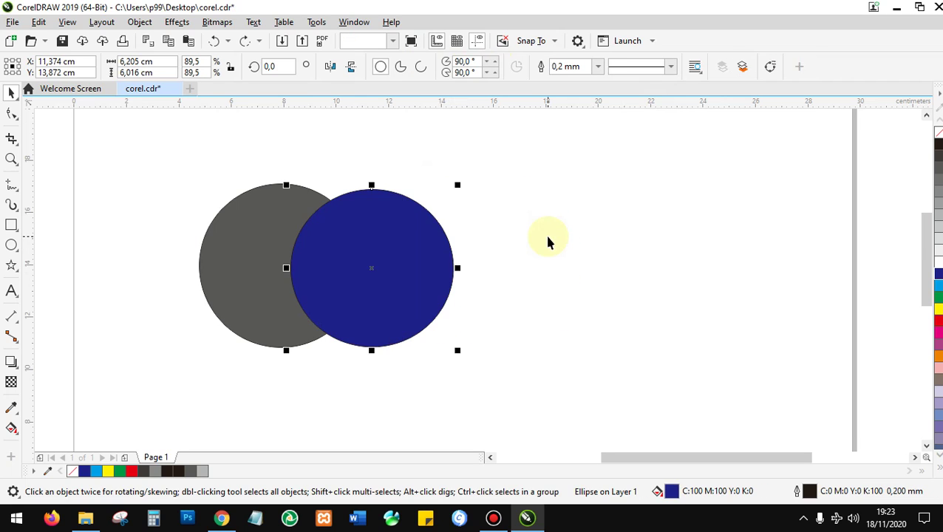
click(535, 218)
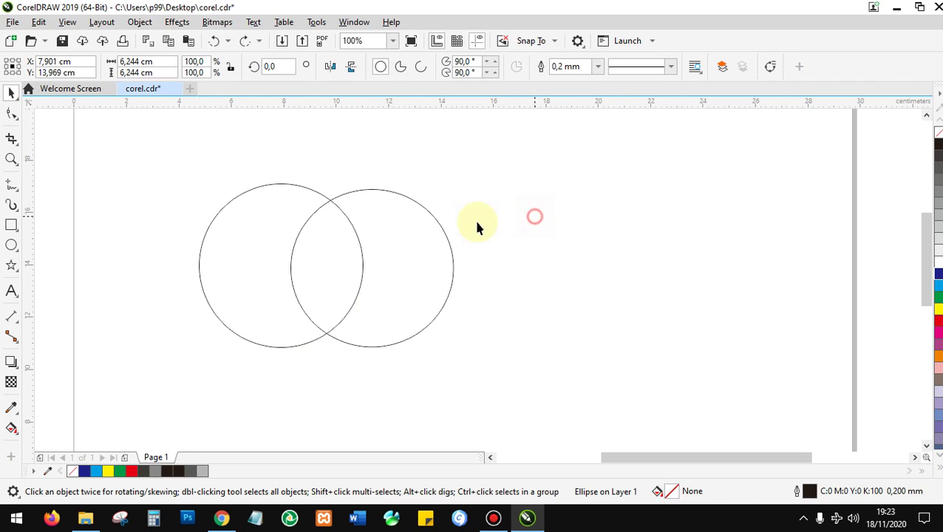
Step: Copy the right circle farther right so it overlaps the original, at about X 16.1 cm, Y 13.7 cm
click(406, 219)
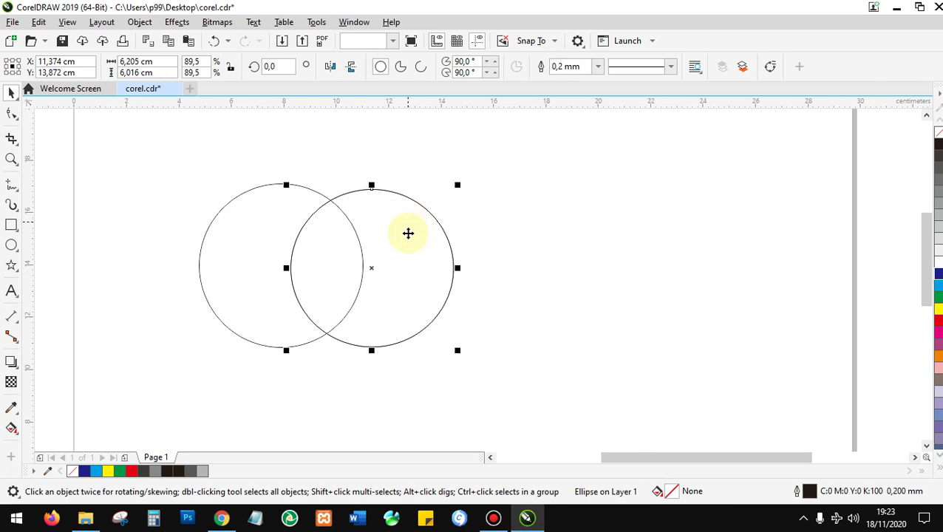
drag(406, 232, 525, 272)
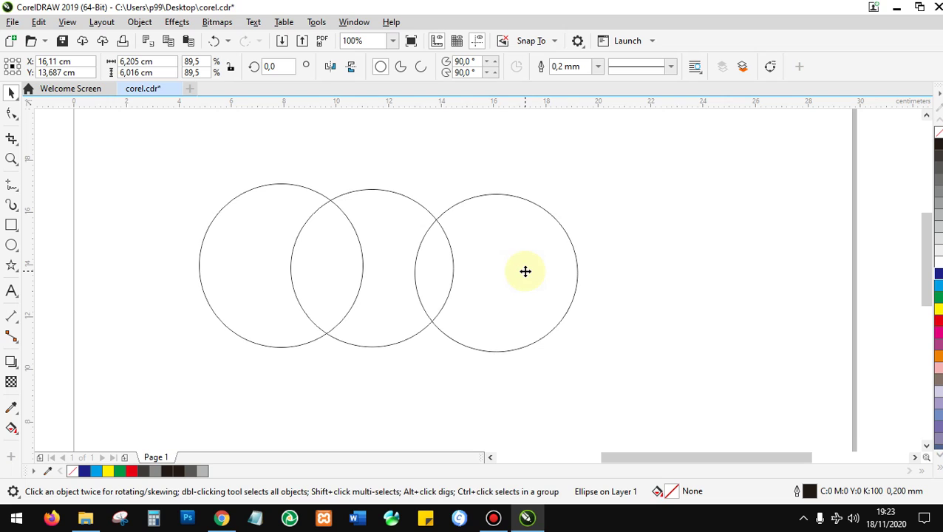
Step: Copy the third circle farther right so it overlaps the original, at about X 20.2 cm, Y 13.8 cm
drag(489, 268, 596, 266)
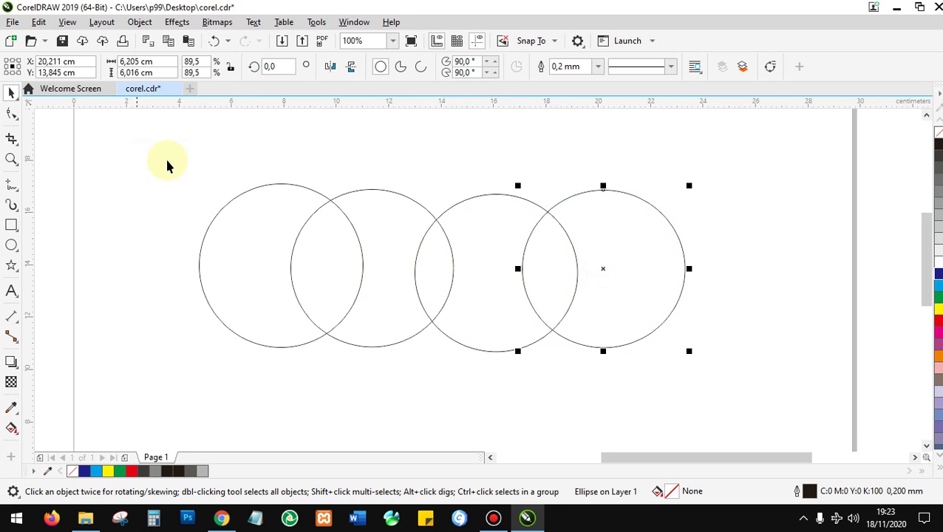
Step: Fill the four circles from left to right with dark blue, yellow, red and green
click(245, 222)
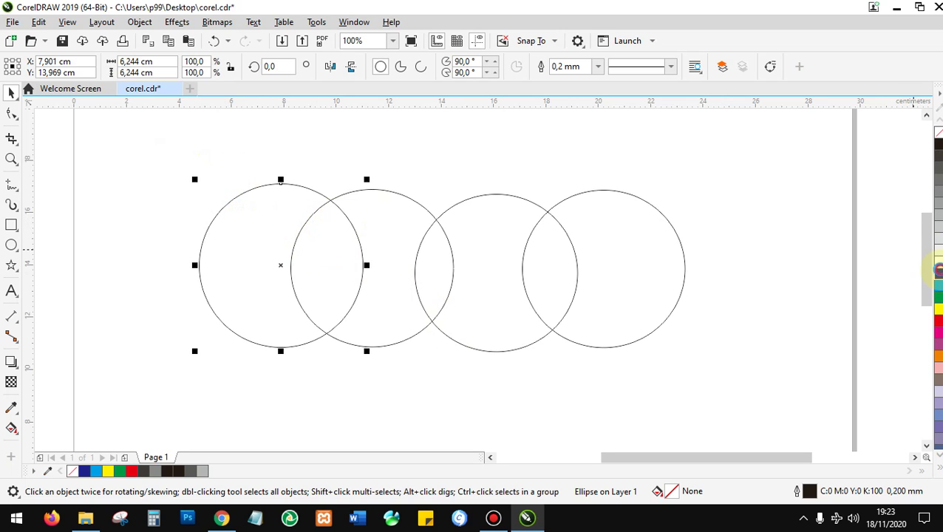
drag(939, 275, 358, 222)
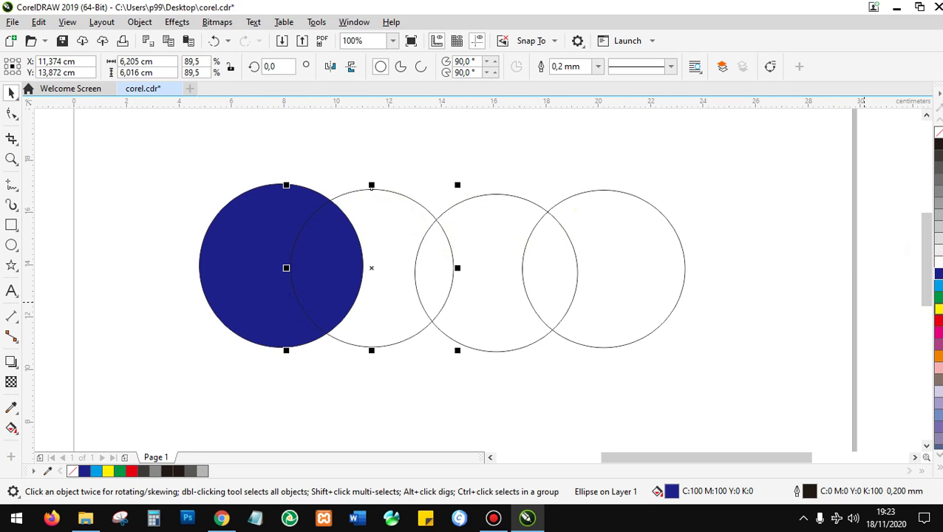
click(939, 285)
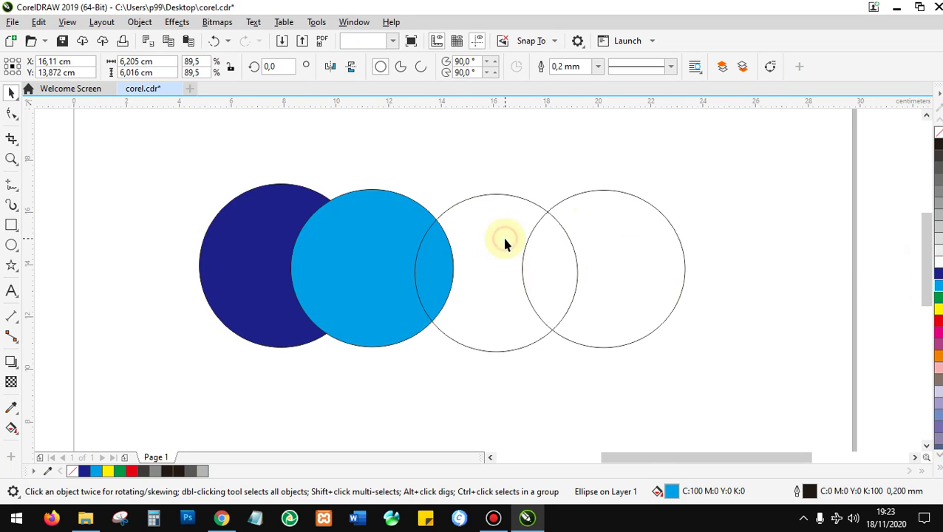
click(431, 240)
click(355, 231)
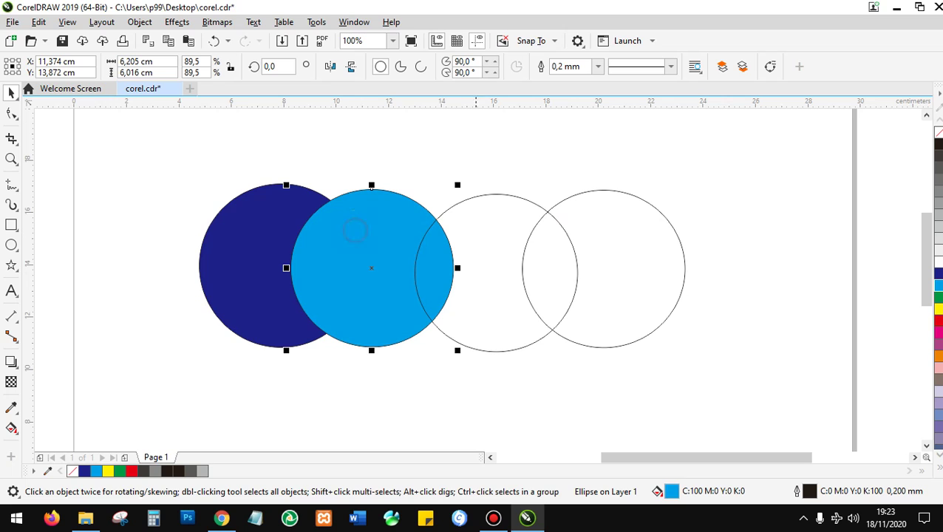
click(937, 309)
click(505, 252)
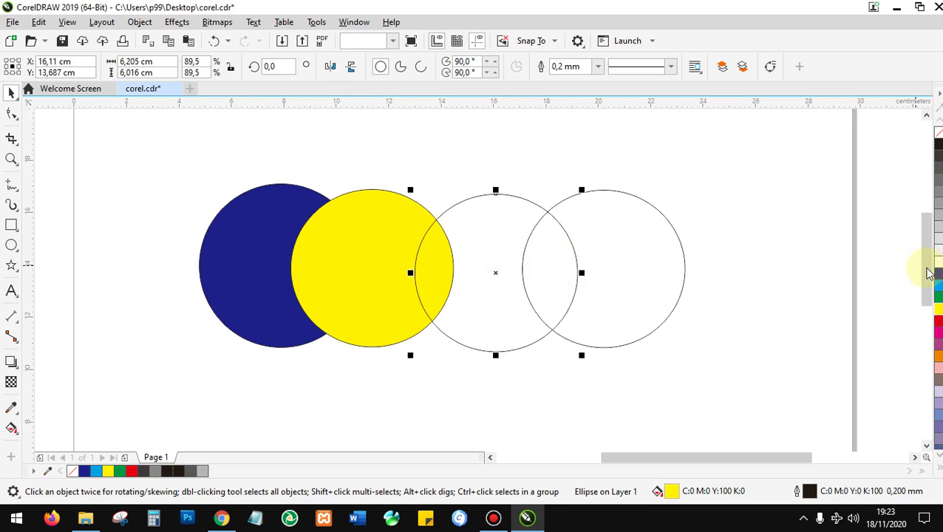
click(938, 320)
click(636, 253)
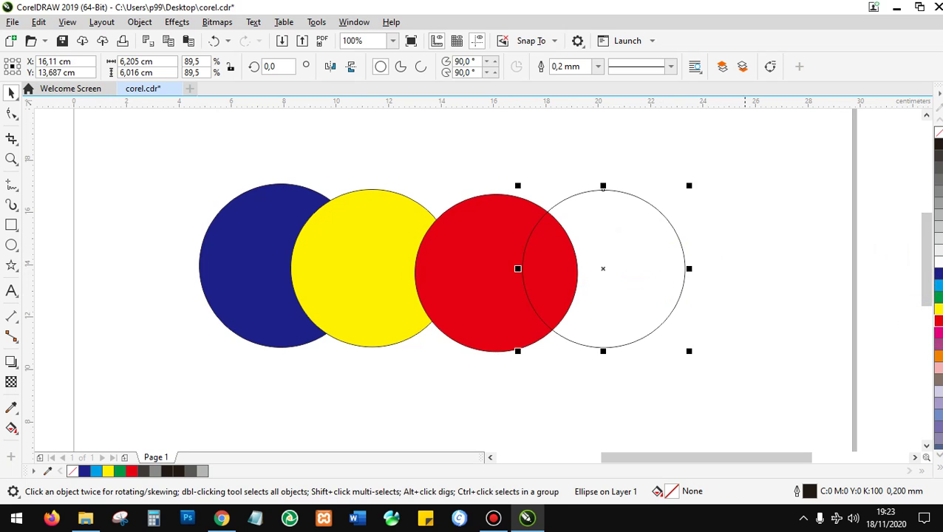
click(938, 297)
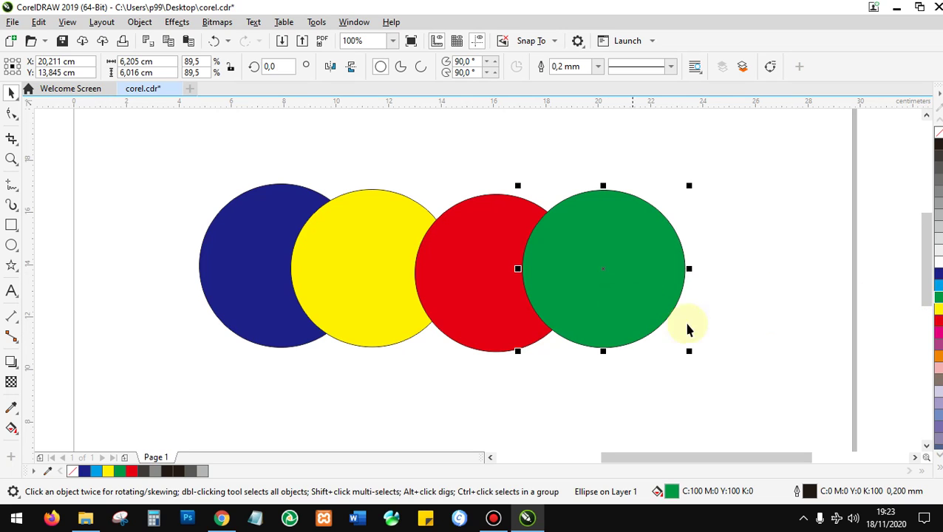
click(927, 446)
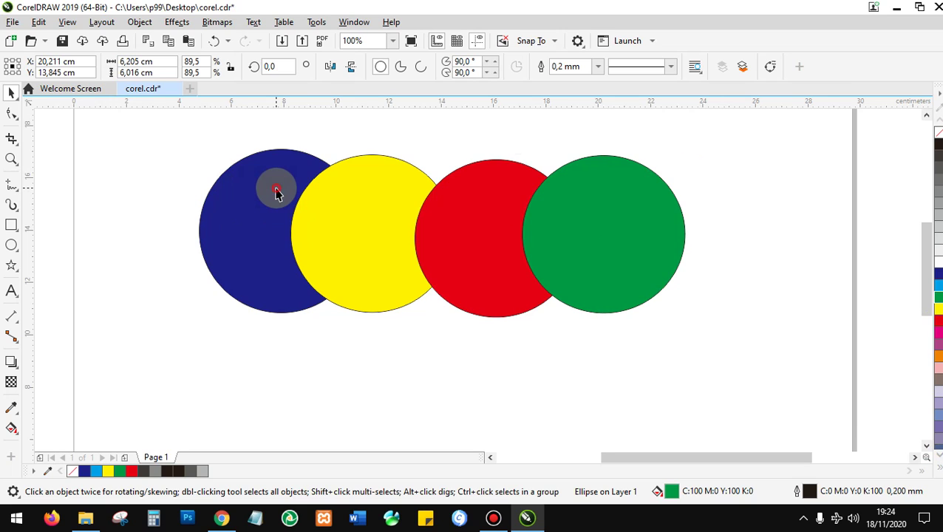
double_click(276, 191)
click(375, 180)
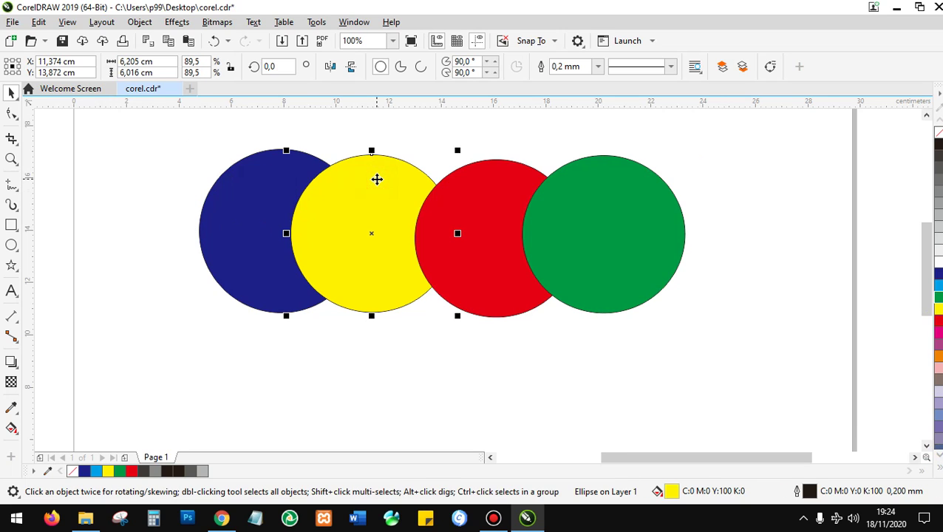
click(489, 199)
click(597, 210)
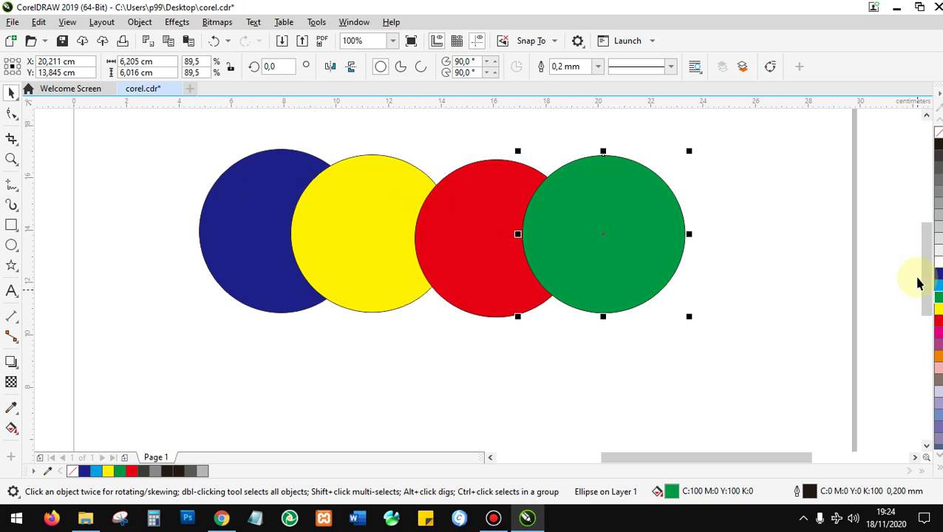
click(809, 214)
Step: Simplify all four overlapping circles and move the blue, yellow, red and green shapes apart
drag(827, 350, 152, 168)
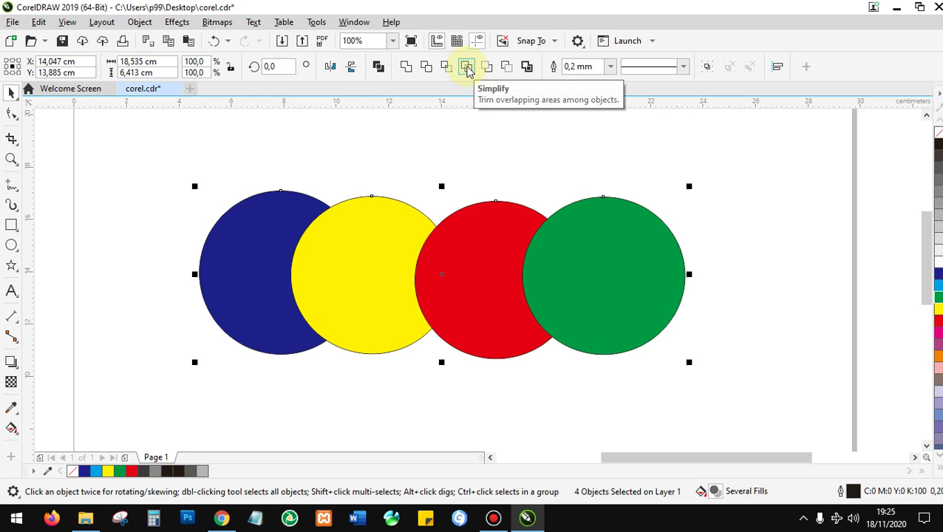
click(466, 68)
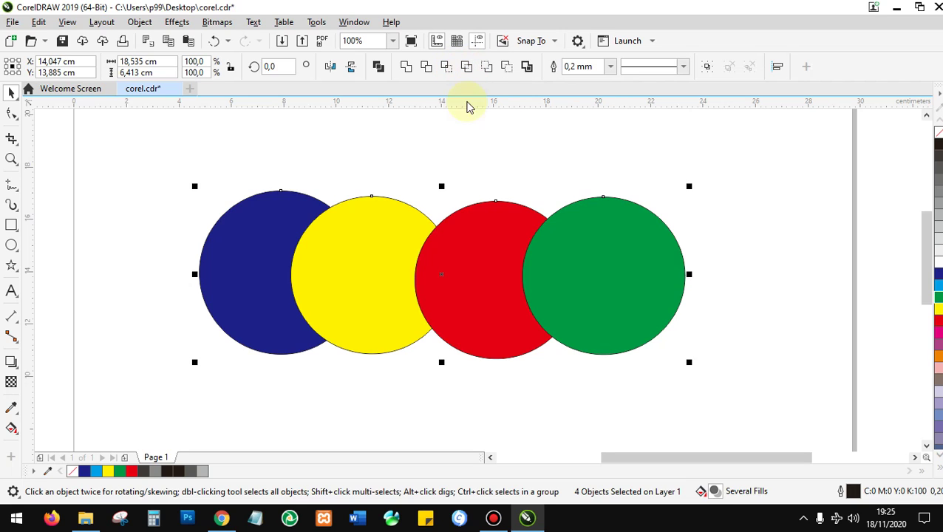
drag(263, 242, 154, 216)
drag(362, 252, 297, 236)
drag(504, 260, 445, 261)
click(614, 261)
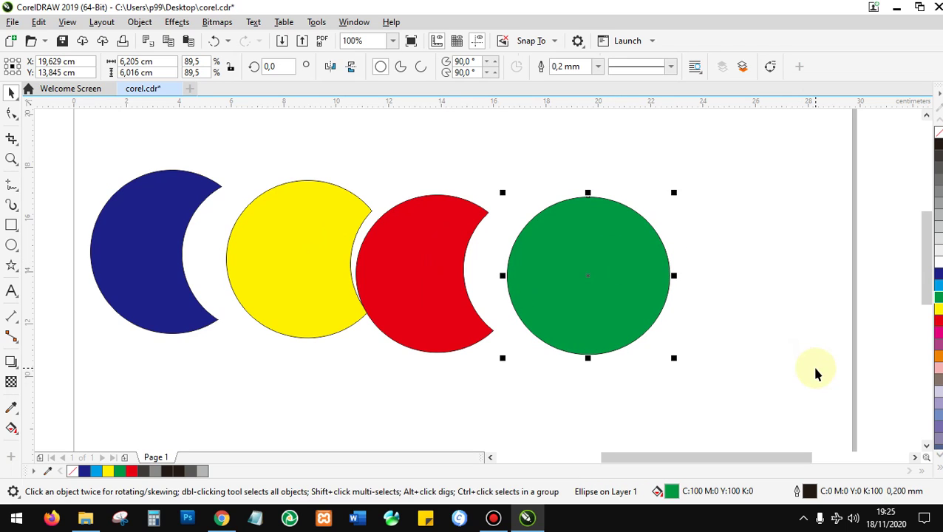
Step: Undo the shape moves and the Simplify, and refill the rightmost circle with green
key(ctrl+z)
key(ctrl+z)
key(ctrl+z)
key(ctrl+z)
key(ctrl+z)
key(ctrl+z)
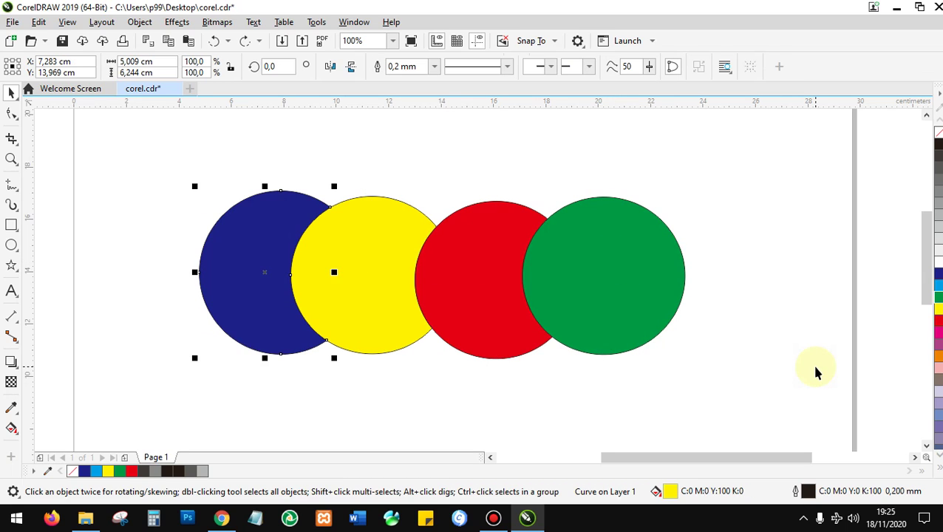
key(ctrl+z)
key(ctrl+z)
key(ctrl+z)
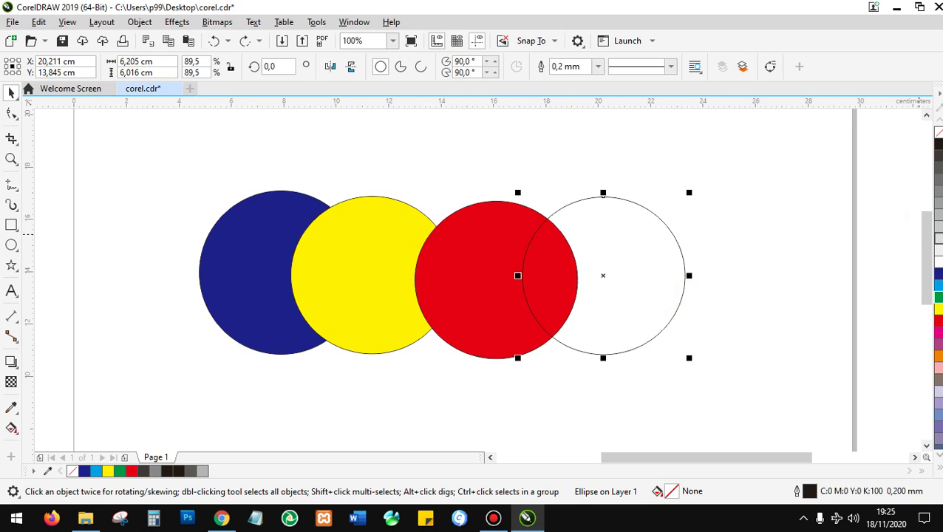
click(936, 296)
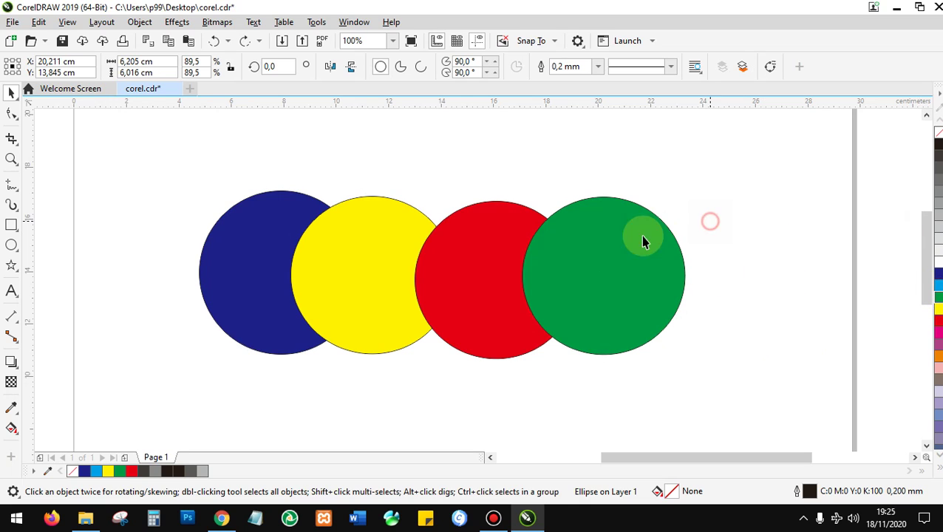
Step: Trim with all four overlapping circles selected and move the blue, yellow and green shapes away from the red circle
drag(625, 250, 383, 264)
key(Escape)
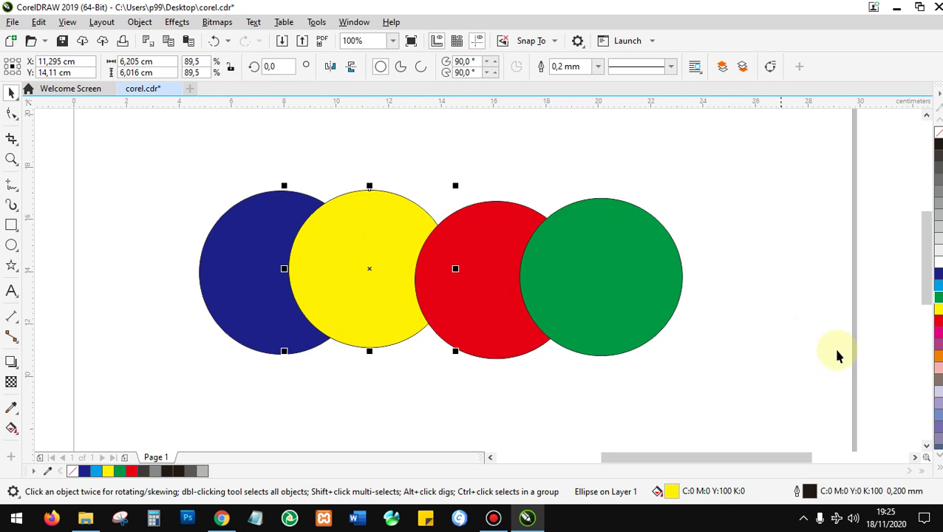
click(834, 354)
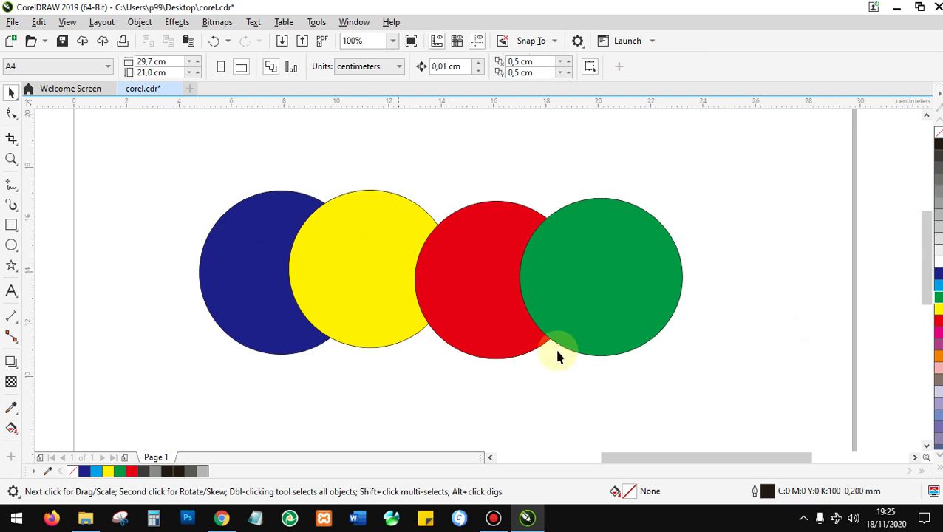
drag(693, 379, 170, 167)
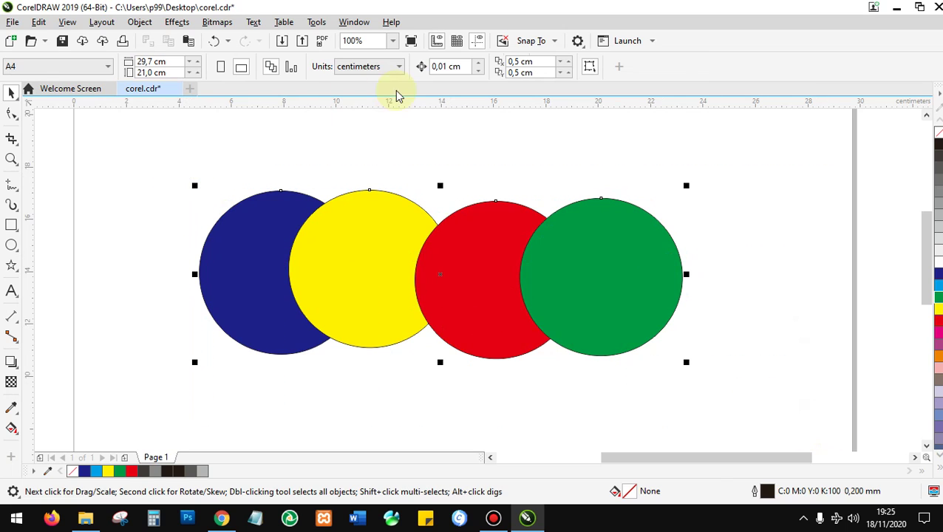
click(444, 72)
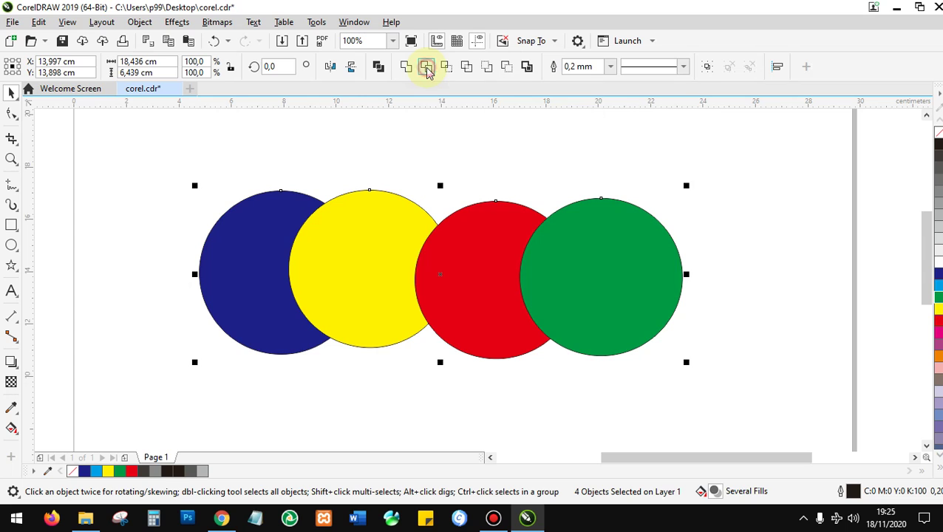
drag(266, 210, 134, 193)
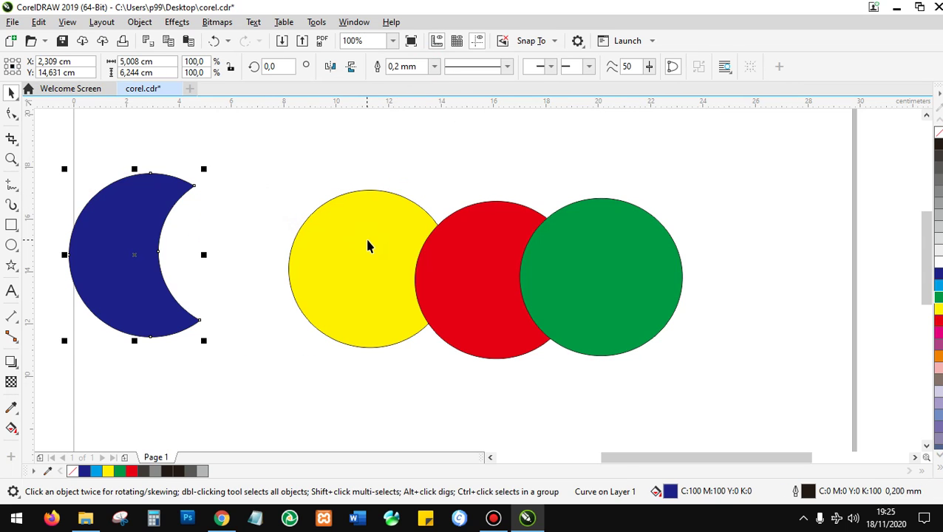
drag(375, 240, 337, 173)
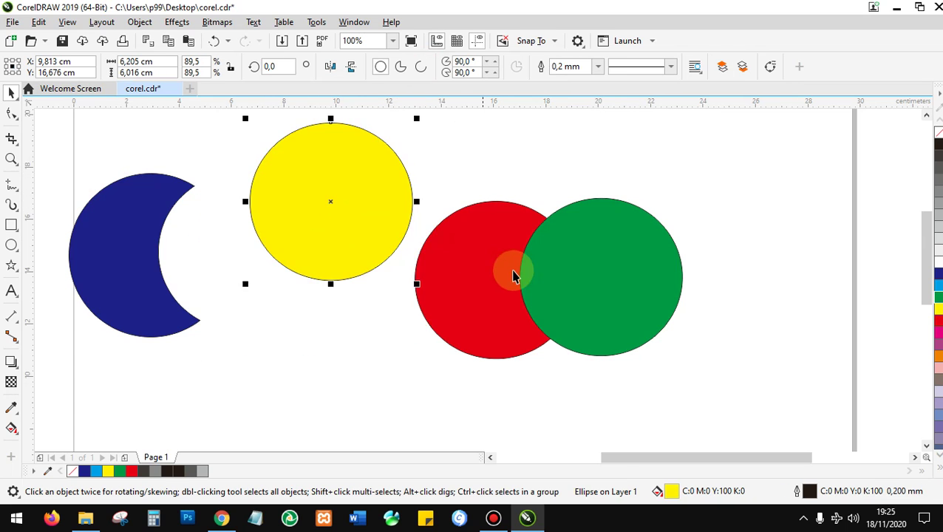
drag(528, 279, 639, 240)
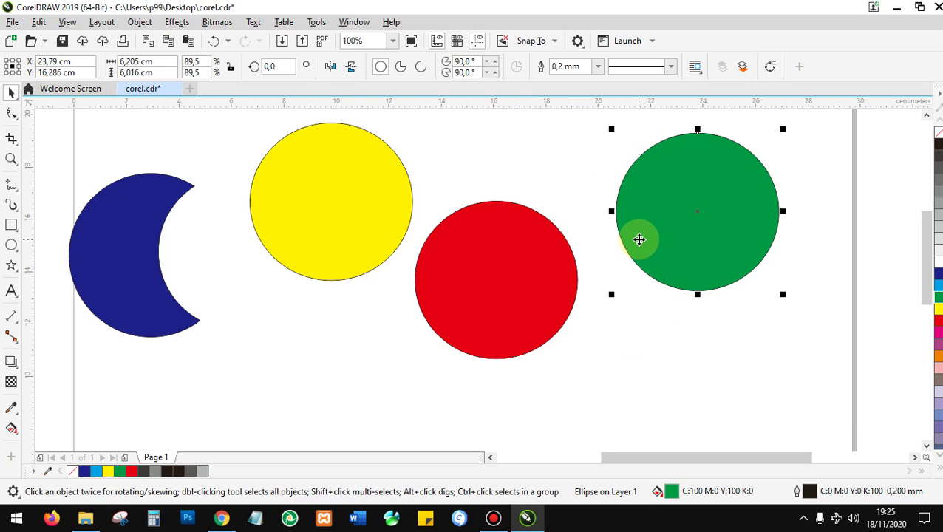
Step: Move the yellow, green, red and blue shapes back together into one overlapping row
drag(332, 174, 357, 244)
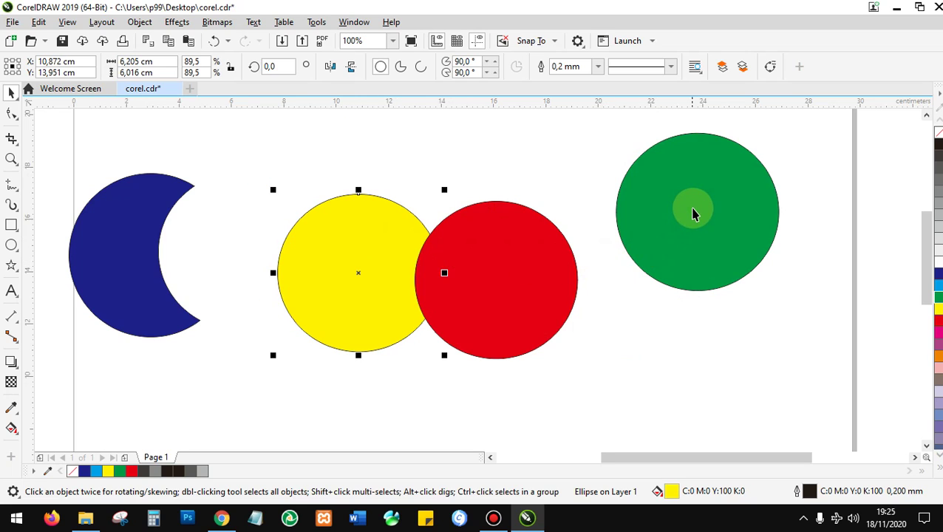
drag(651, 255, 602, 257)
drag(492, 256, 451, 253)
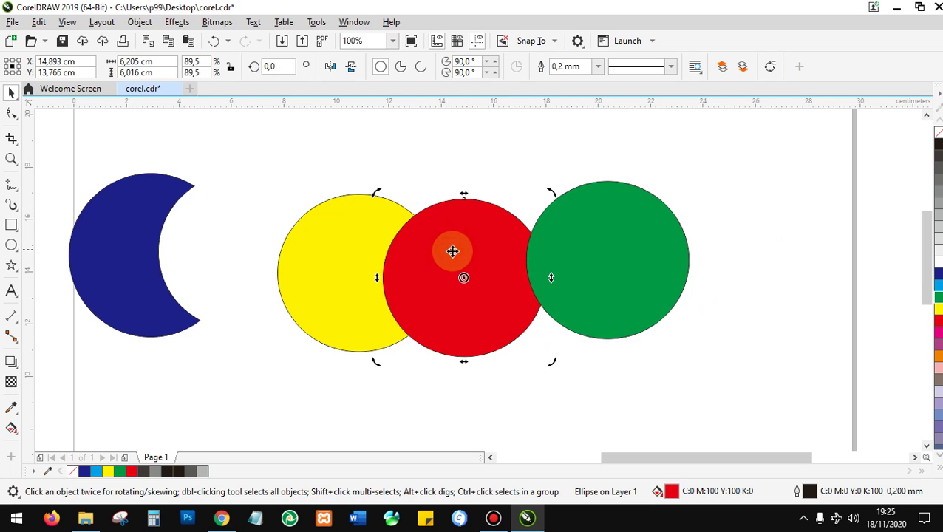
drag(651, 251, 614, 266)
drag(131, 199, 255, 216)
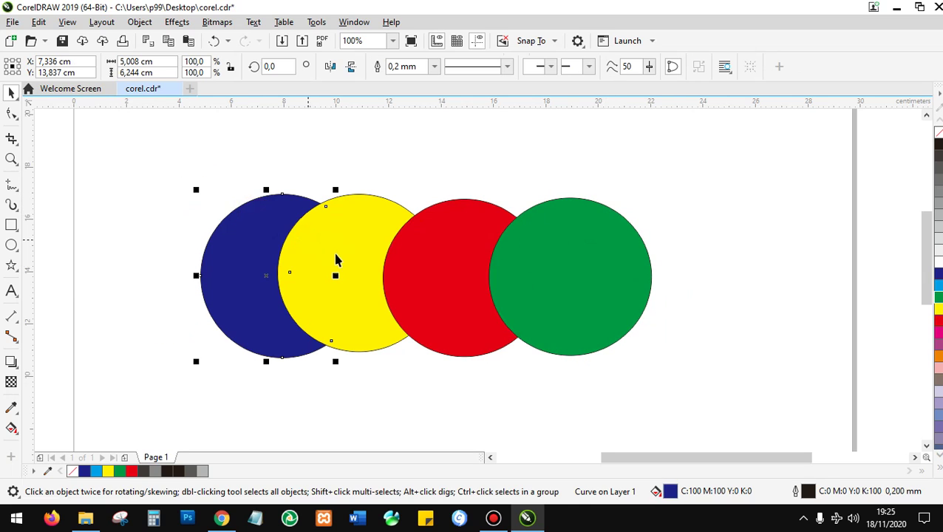
click(430, 238)
click(578, 279)
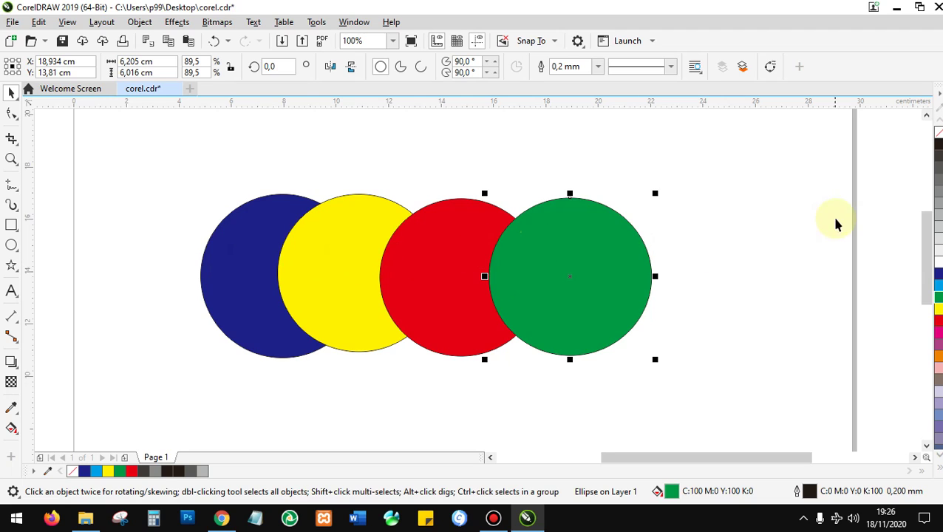
click(704, 185)
Step: Delete the blue and yellow shapes and move the red and green circles together to about X 9.9 cm, Y 15.4 cm
click(242, 234)
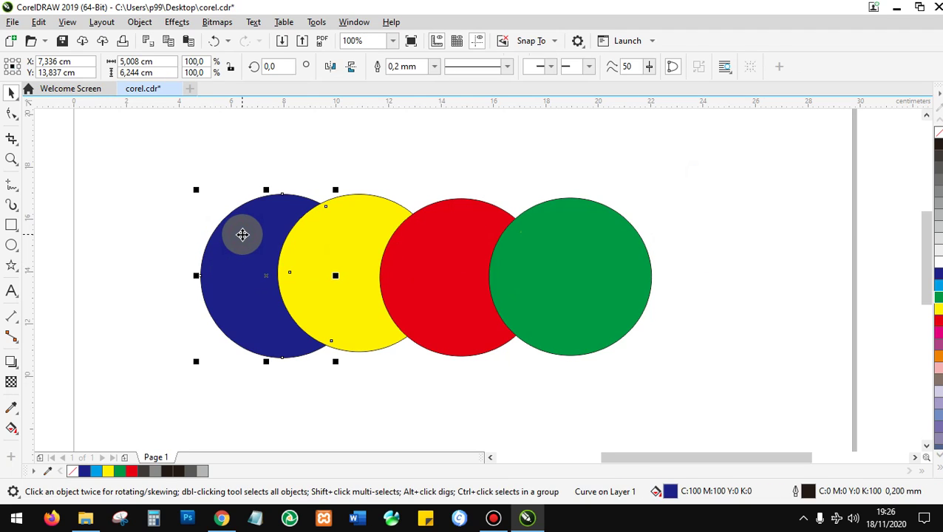
key(Delete)
click(301, 224)
key(Delete)
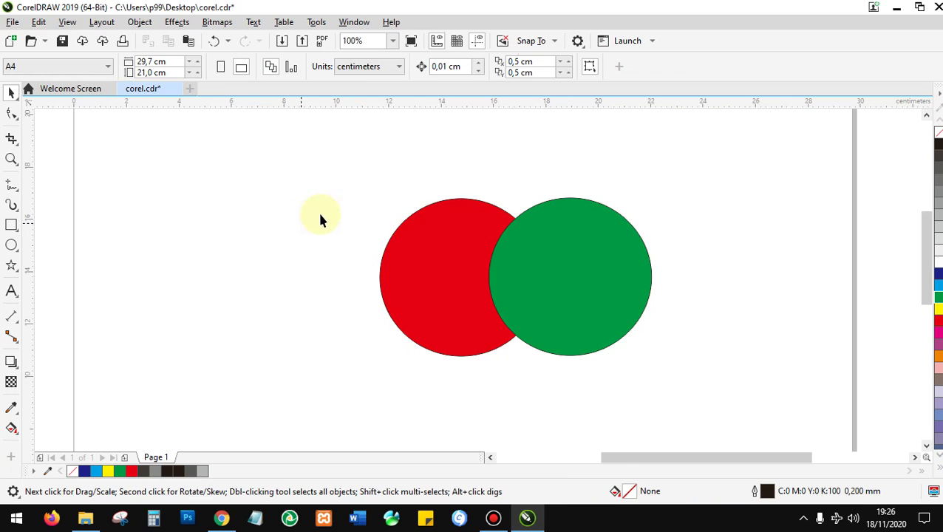
drag(352, 146, 756, 386)
drag(539, 253, 384, 217)
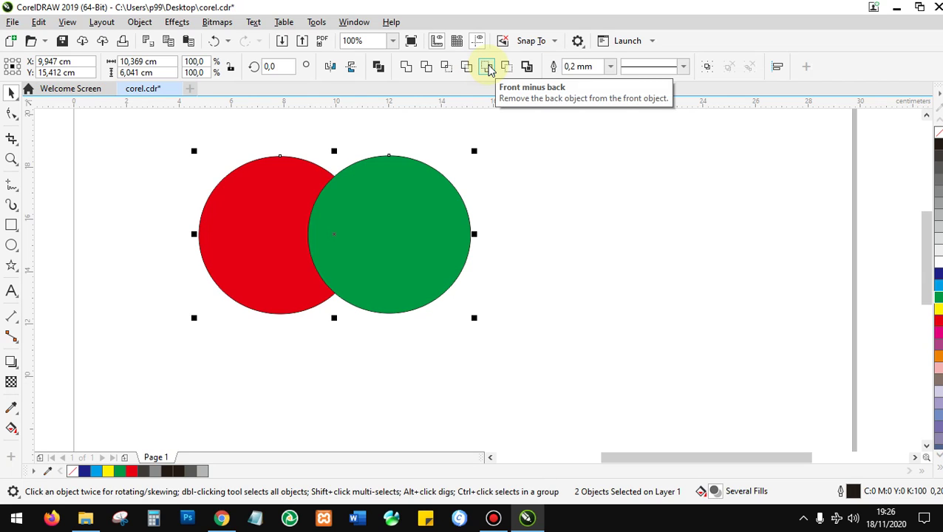
Step: Subtract the red circle from the green one with Front minus back, and undo it
click(488, 68)
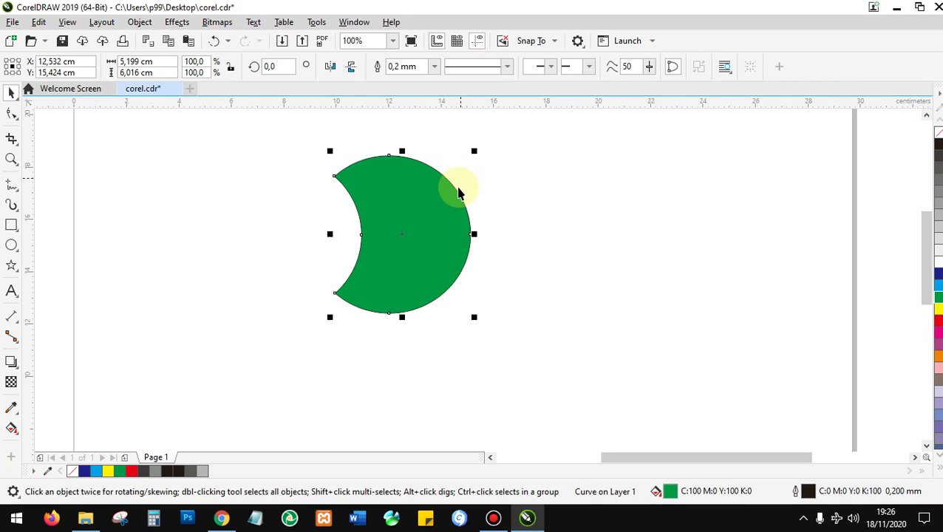
key(ctrl+z)
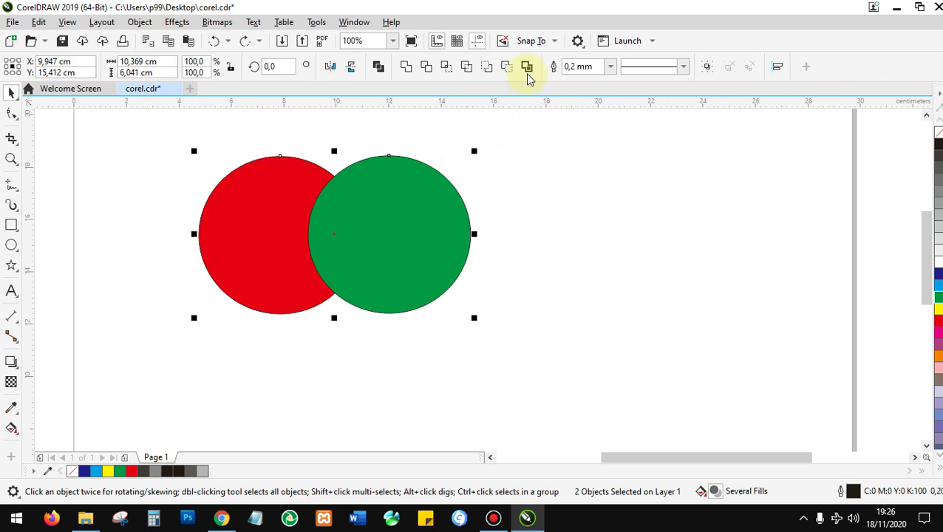
Step: Move the green circle further over the red one, to about X 11.6 cm, Y 15.4 cm, and select both circles
drag(358, 206, 394, 198)
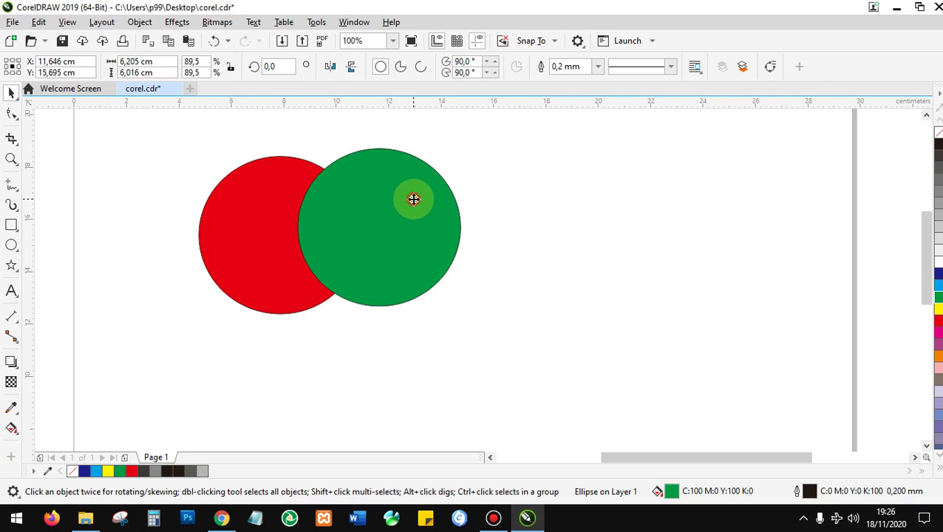
drag(413, 200, 413, 207)
drag(599, 345, 211, 148)
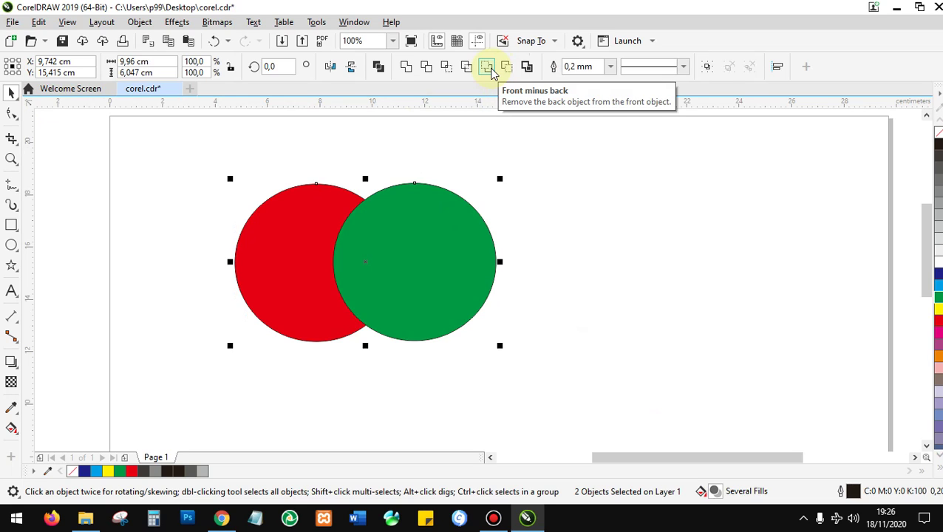
Step: Apply Front minus back to the red and green circles twice, undoing it each time
click(488, 68)
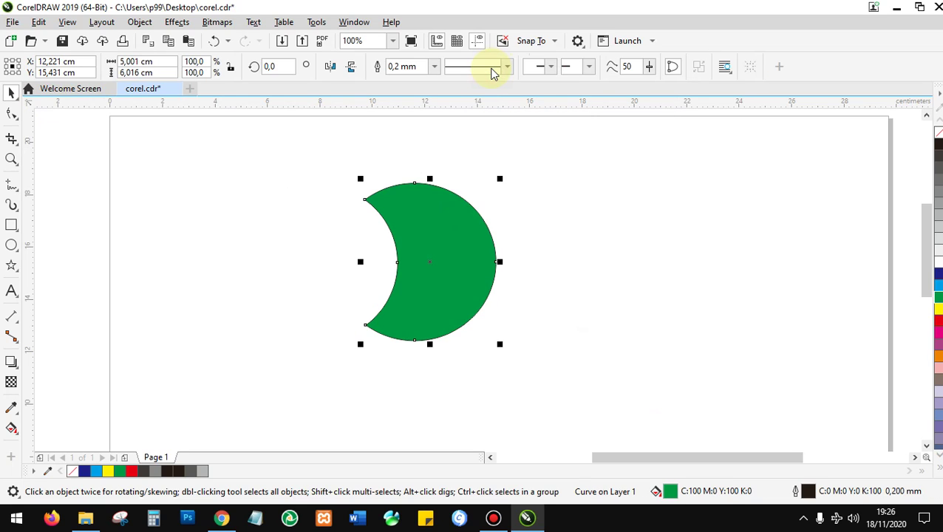
key(ctrl+z)
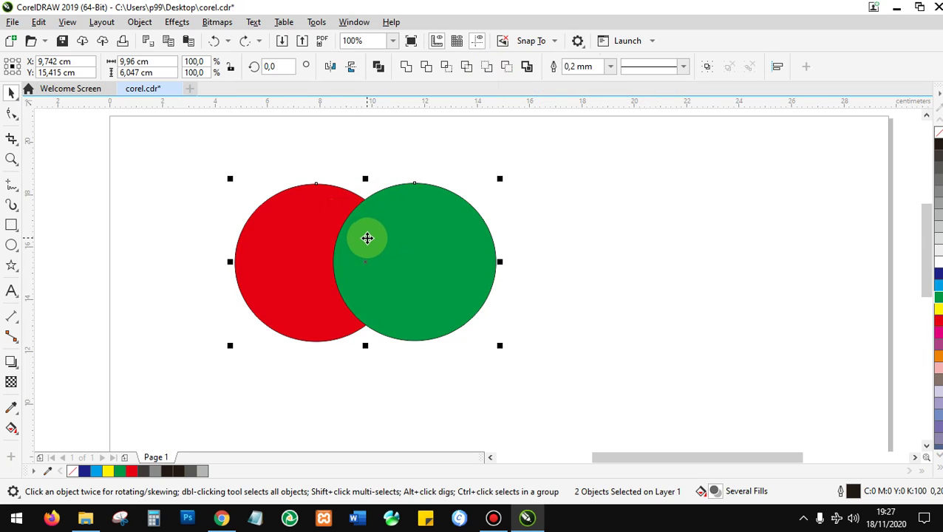
click(487, 68)
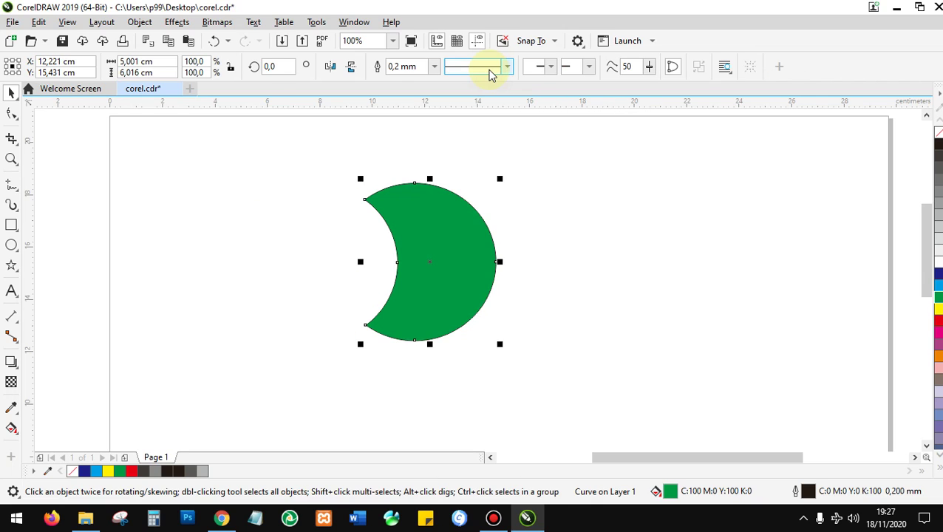
key(ctrl+z)
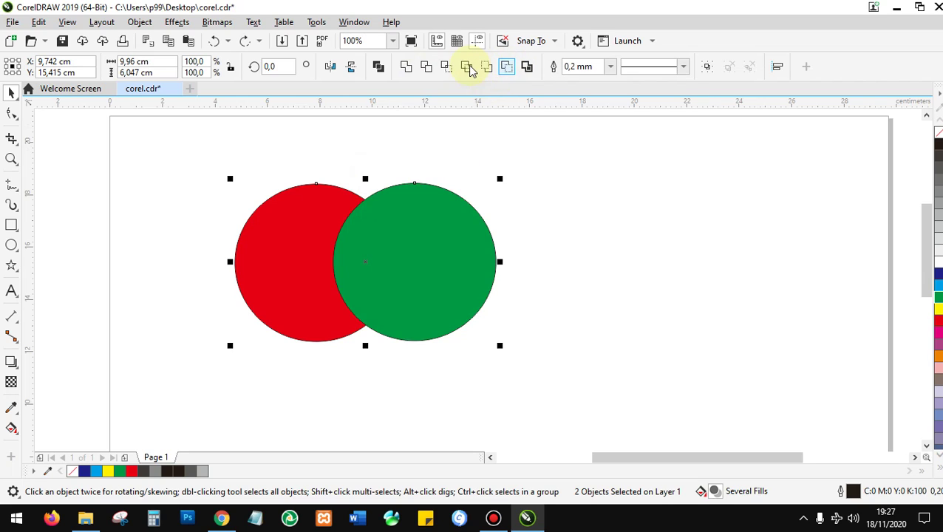
Step: Subtract the green circle from the red one with Back minus front, and undo it
click(507, 67)
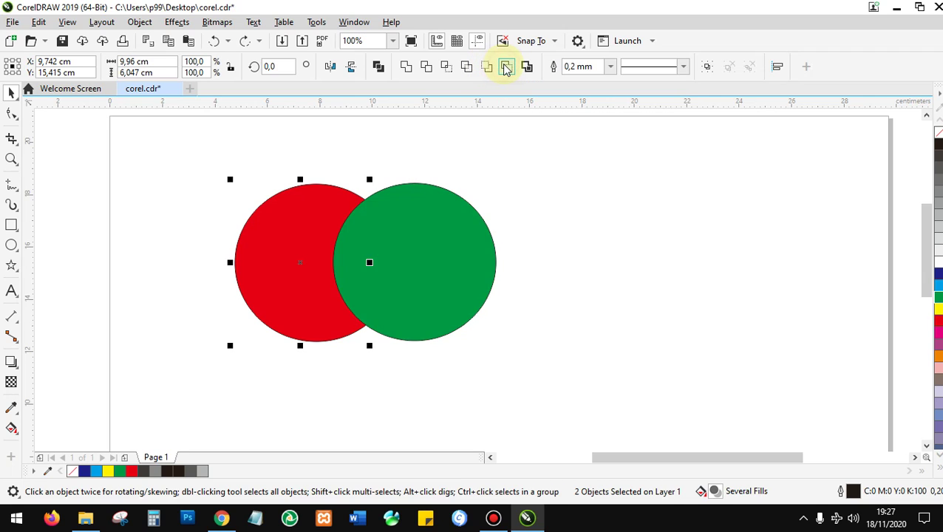
key(ctrl+z)
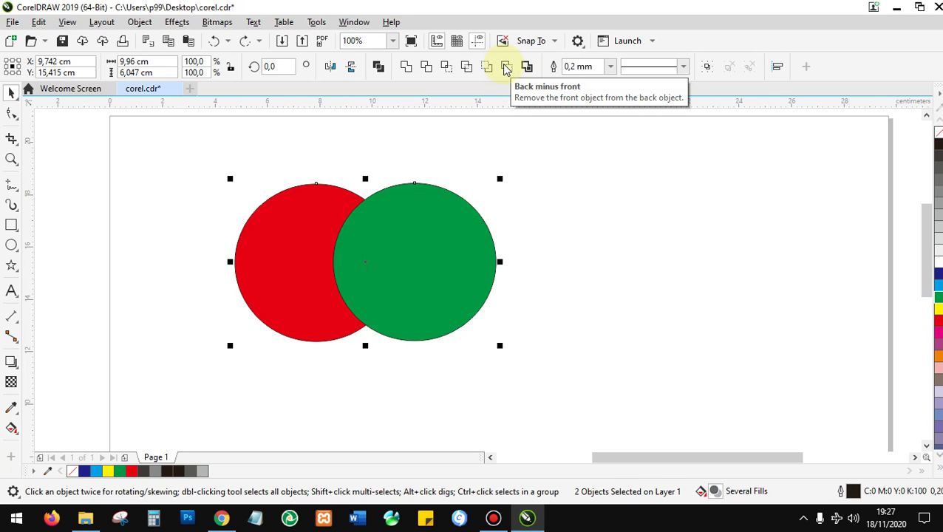
click(508, 68)
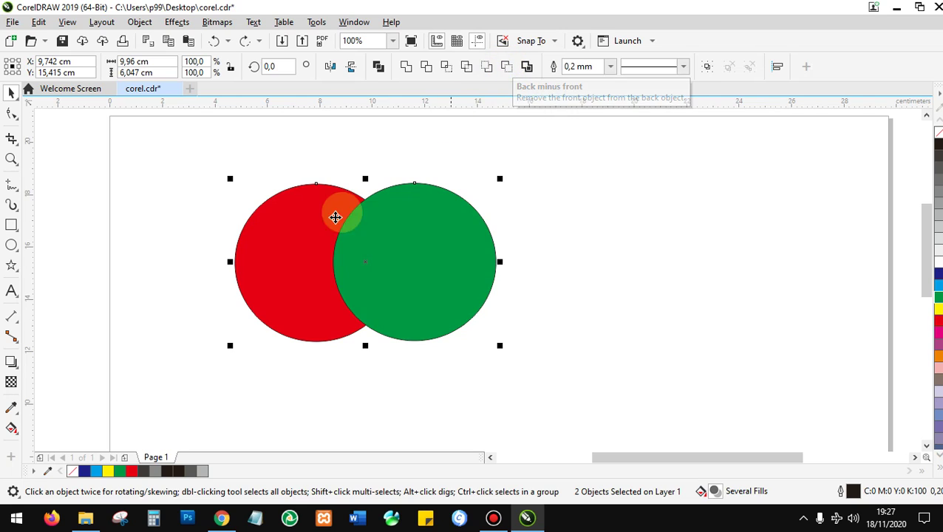
Step: Compare Front minus back with Back minus front on the two circles, undoing each result
click(486, 68)
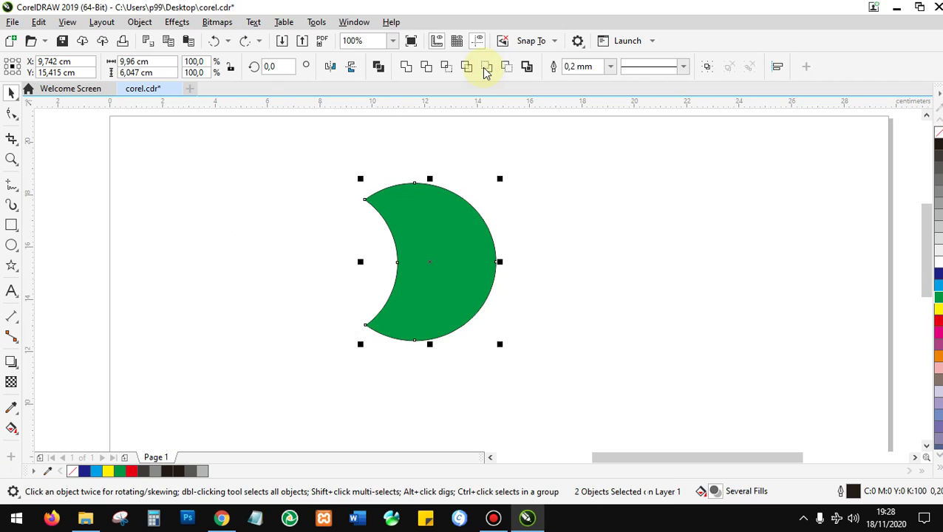
key(ctrl+z)
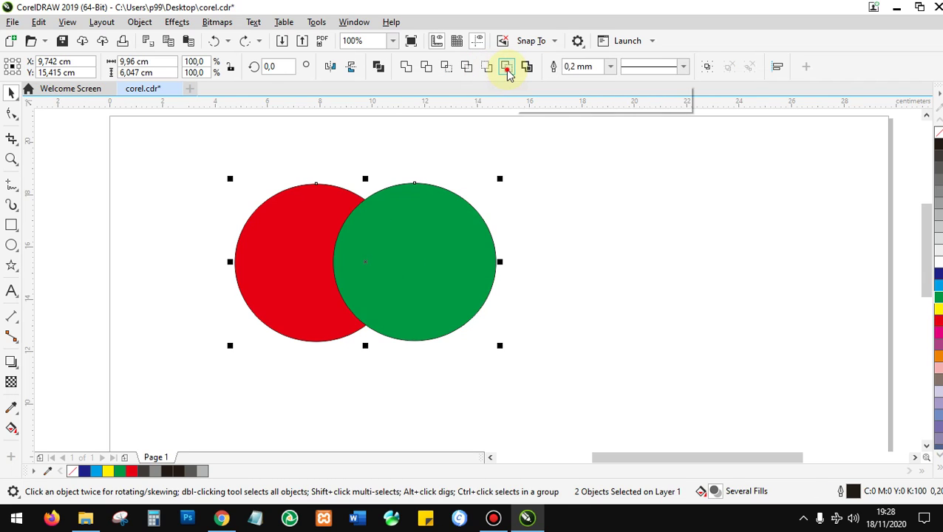
click(507, 68)
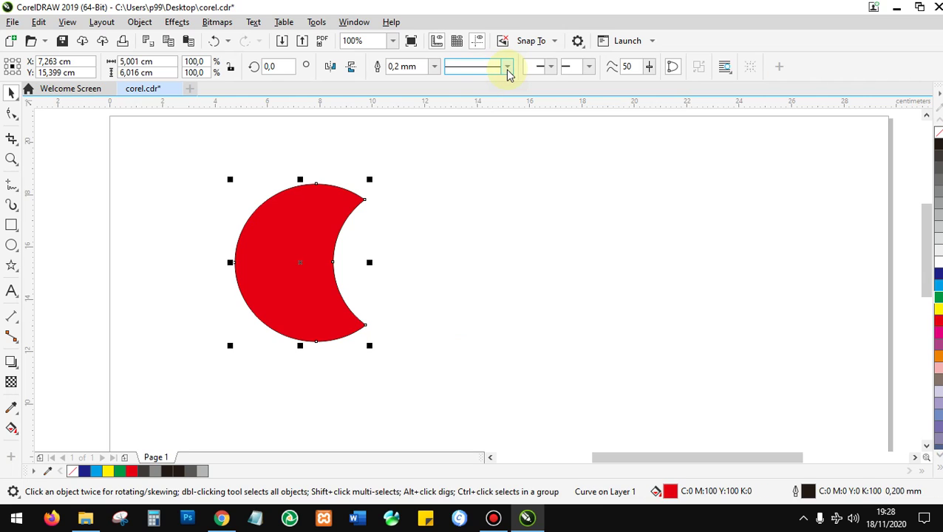
key(ctrl+z)
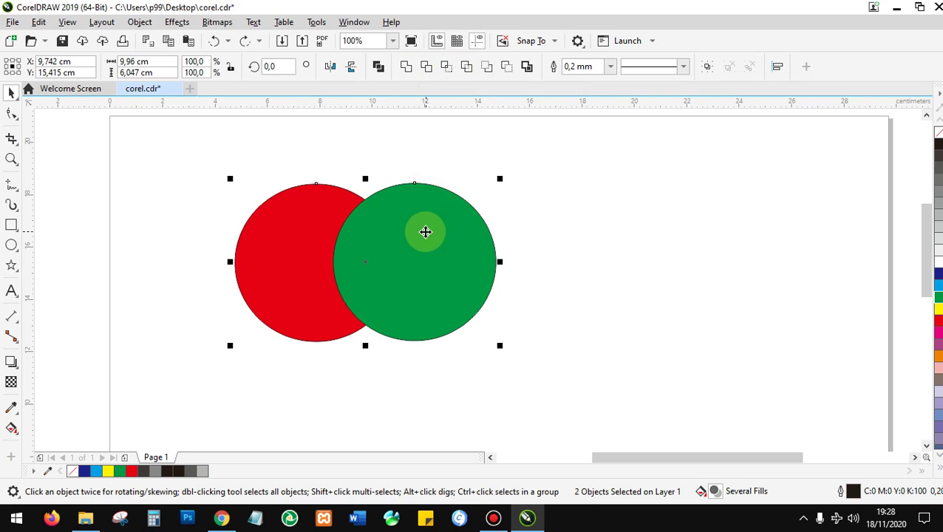
Step: Move both circles up to about Y 16.5 cm, create a boundary around them and place the outline to the right of them
drag(425, 232, 419, 204)
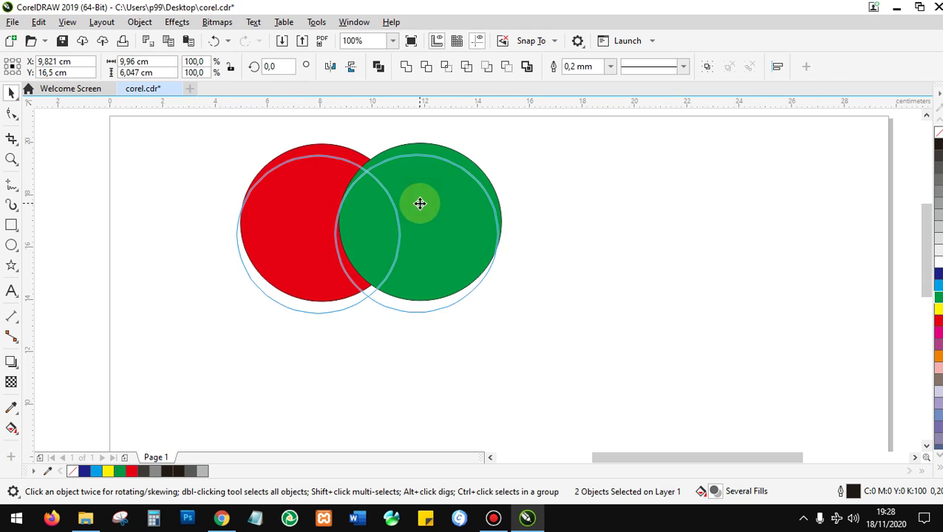
click(528, 68)
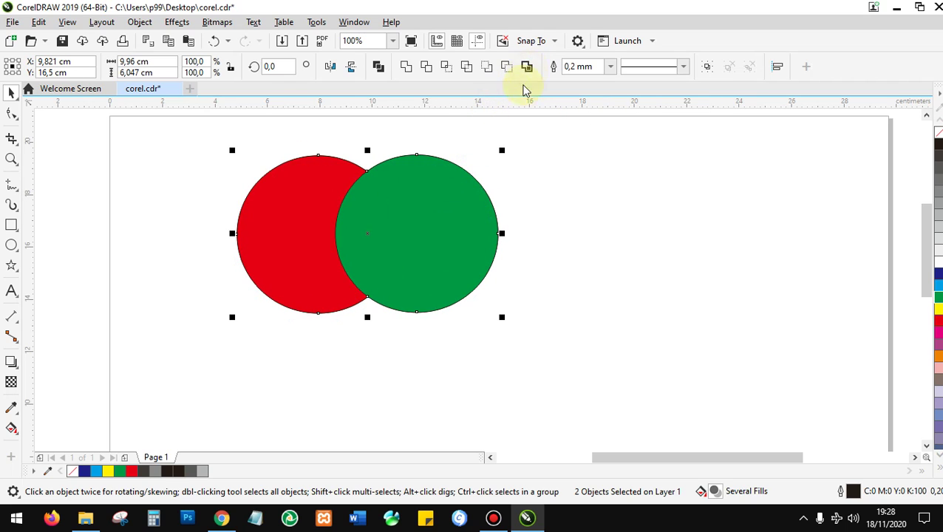
drag(380, 204, 791, 223)
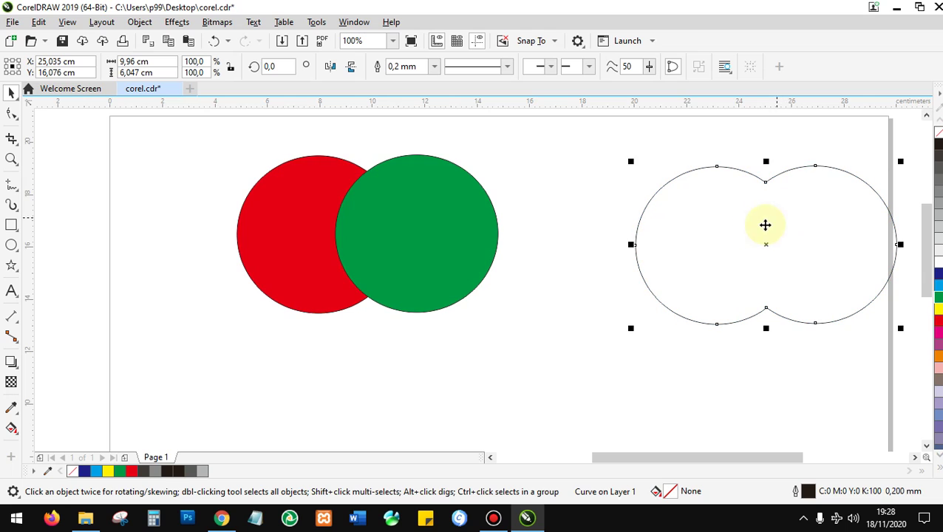
Step: Reposition the green circle at about X 10.5 cm, Y 15.1 cm and the boundary outline at about X 22.1 cm, Y 14.6 cm
click(467, 223)
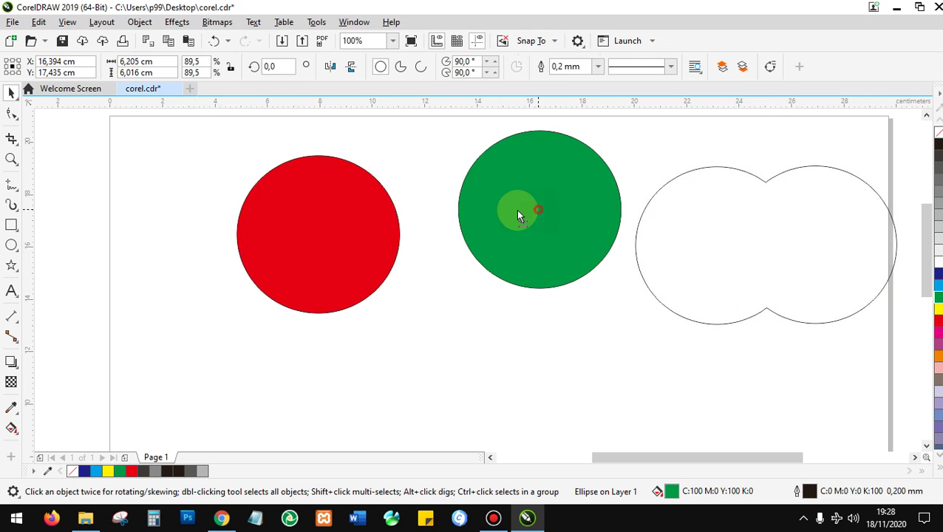
drag(516, 209, 375, 226)
drag(640, 223, 562, 225)
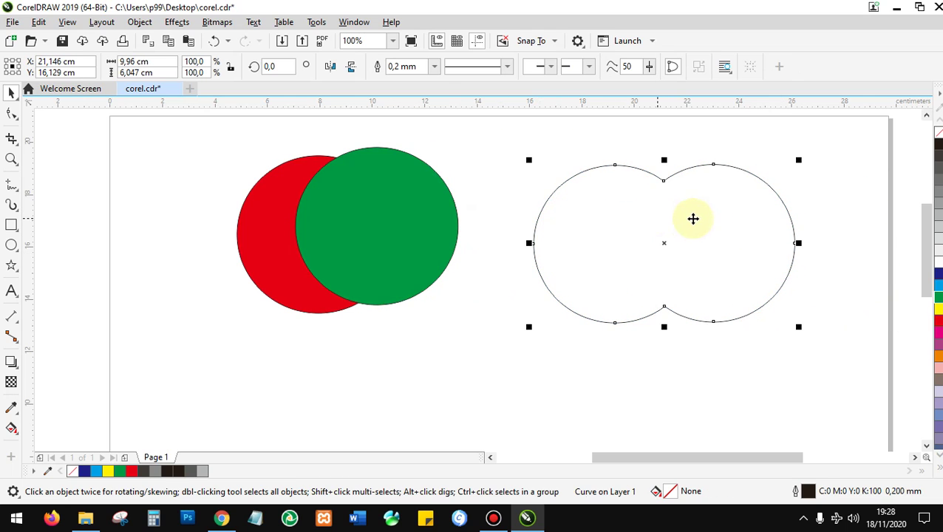
drag(695, 216, 733, 269)
drag(392, 238, 400, 284)
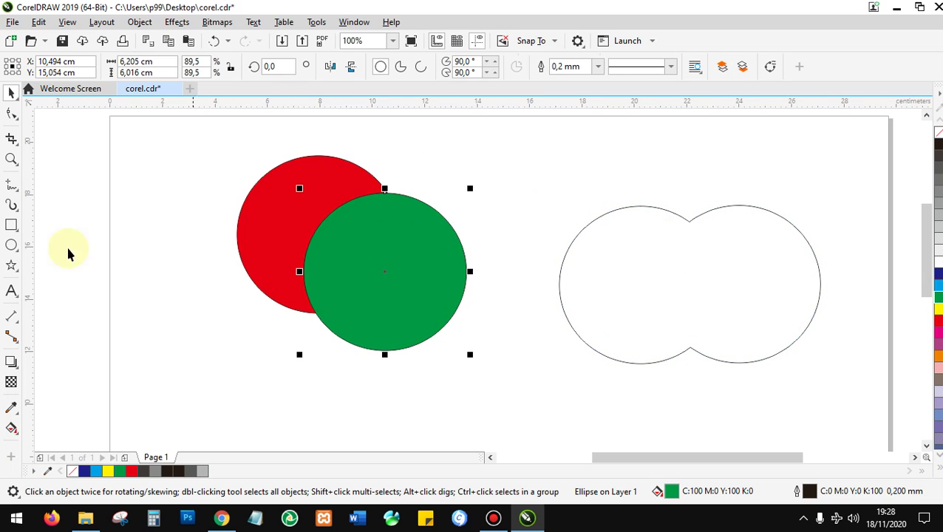
Step: Draw a thin horizontal rectangle about 13.4 cm wide across both circles and select it together with them
click(11, 225)
drag(153, 216, 506, 254)
key(space)
drag(133, 142, 558, 374)
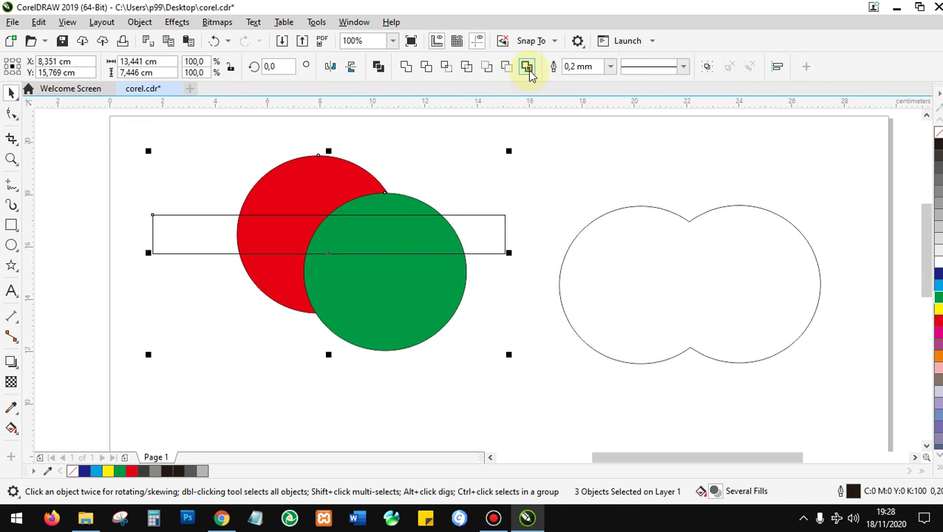
Step: Create a boundary around the rectangle and both circles, move the outline to the lower left and undo that move
click(528, 68)
click(569, 225)
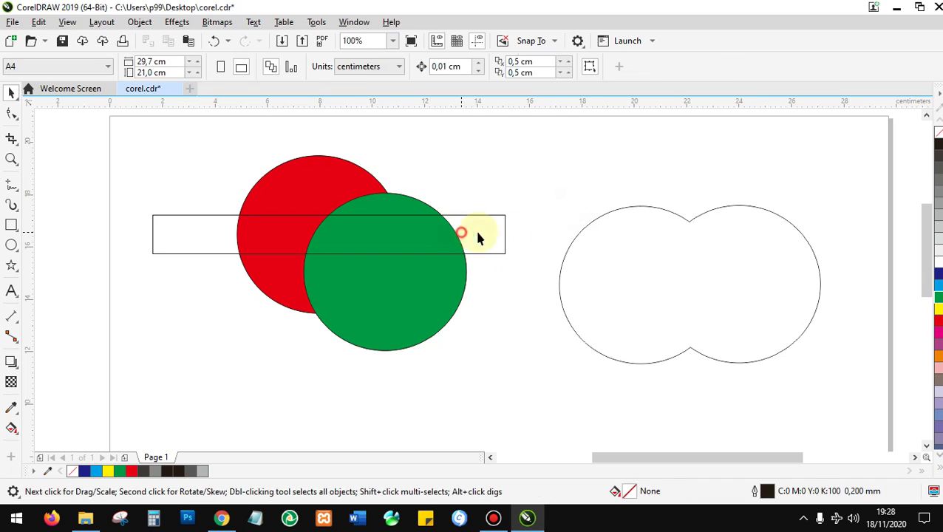
drag(470, 233, 280, 356)
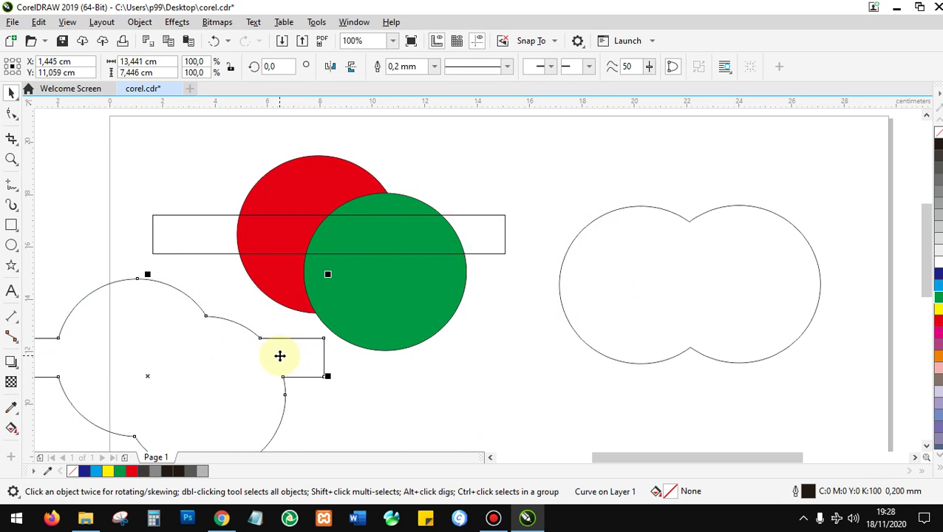
key(ctrl+z)
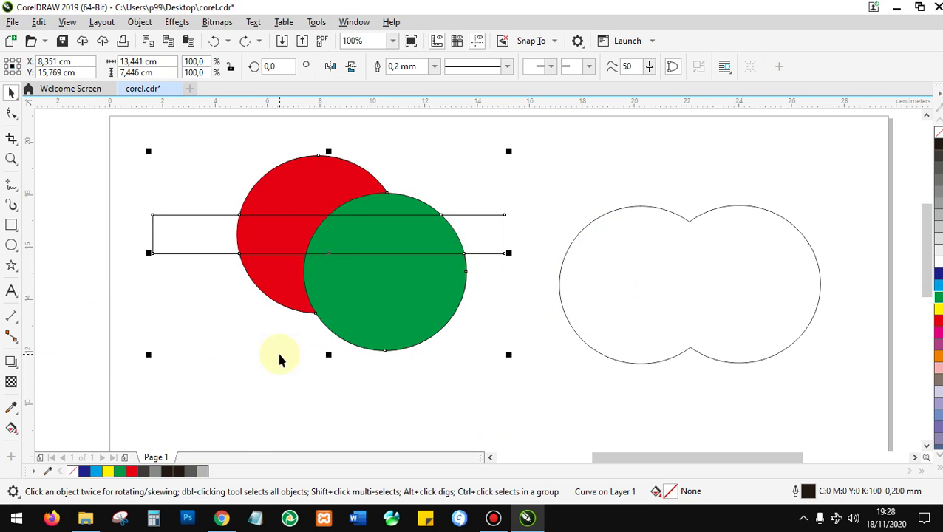
Step: Weld the circles, the rectangle and their boundary into one shape and move it to about X 7.6 cm, Y 15.9 cm
drag(125, 118, 547, 366)
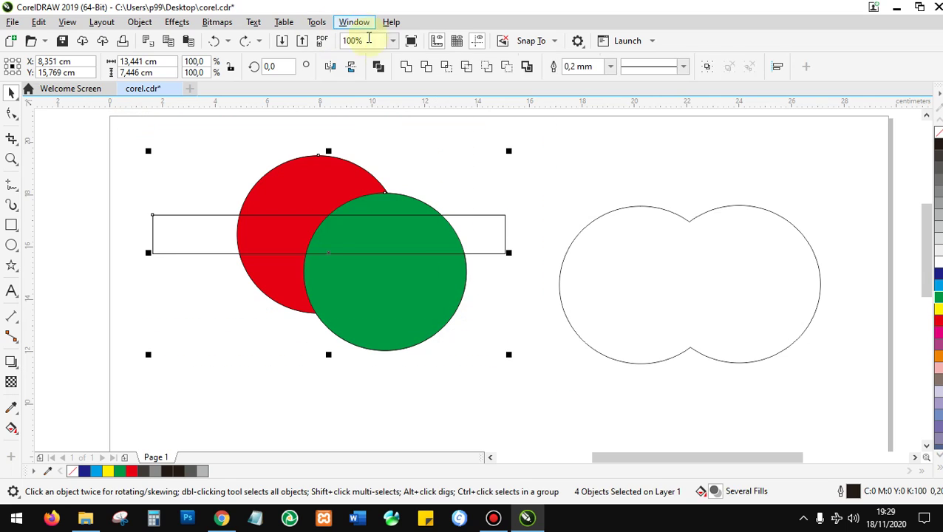
click(406, 68)
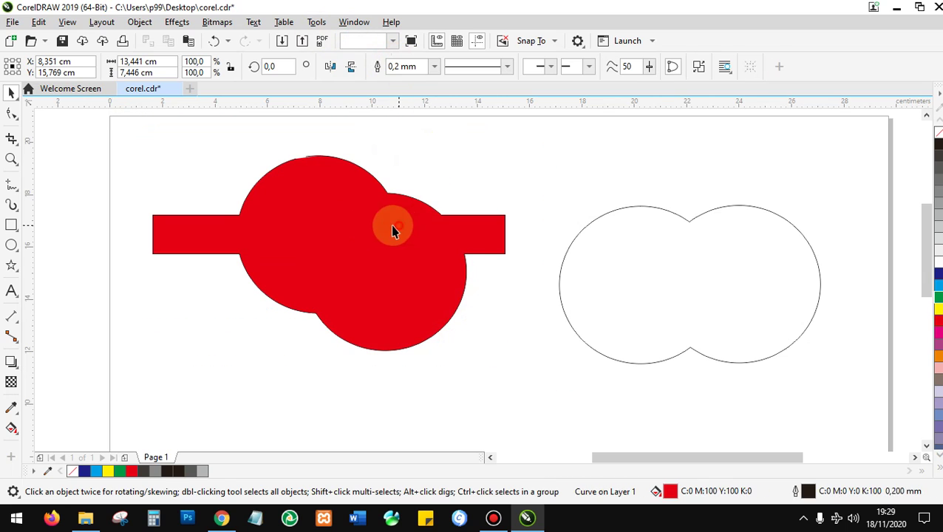
drag(391, 225, 289, 230)
drag(362, 224, 519, 237)
drag(389, 202, 316, 224)
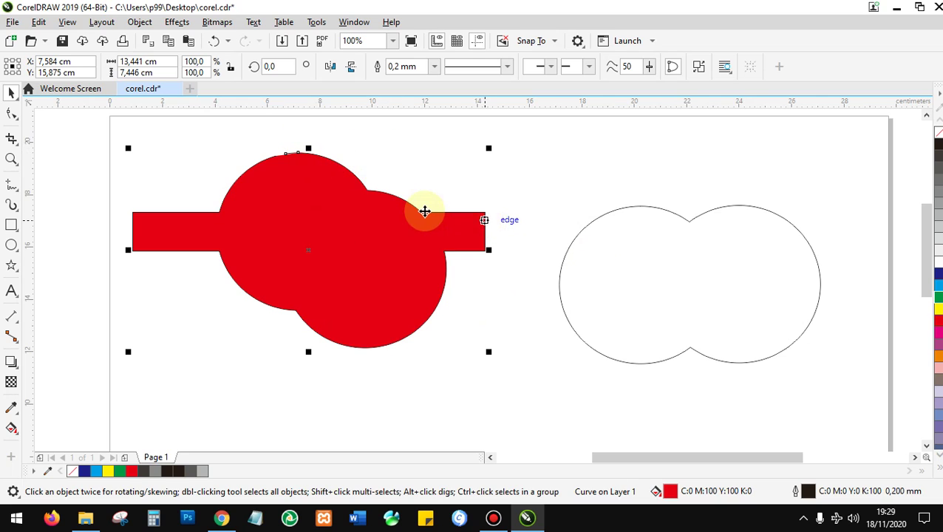
Step: Delete the welded red shape and the two-circle boundary outline from the page
scroll(409, 234, down, 2)
key(Delete)
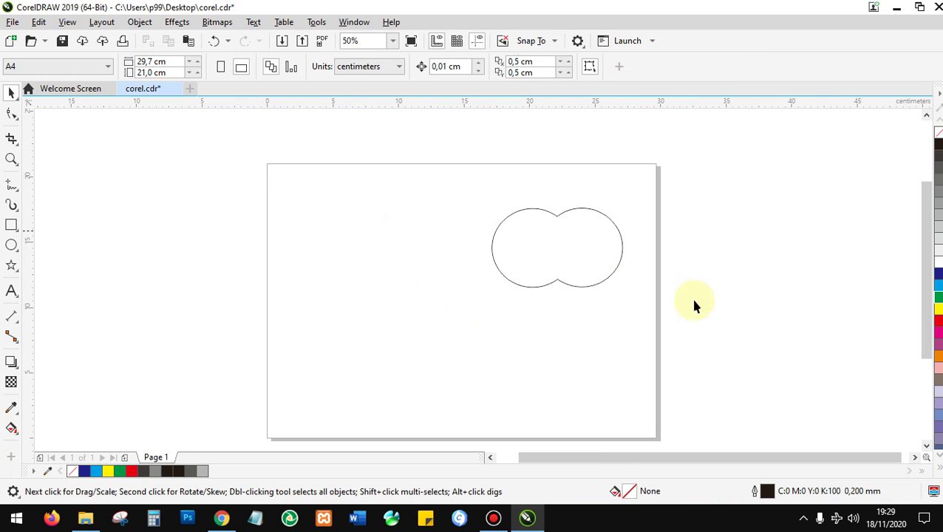
click(545, 219)
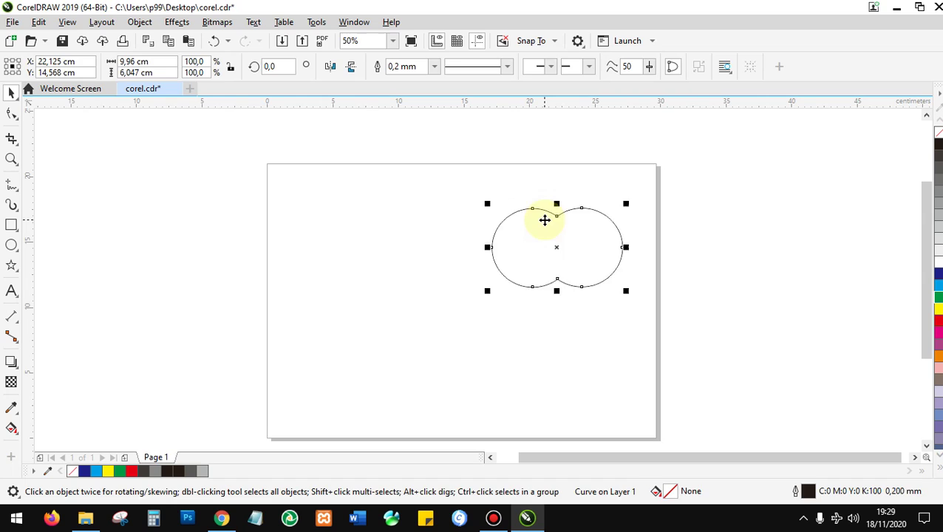
key(Delete)
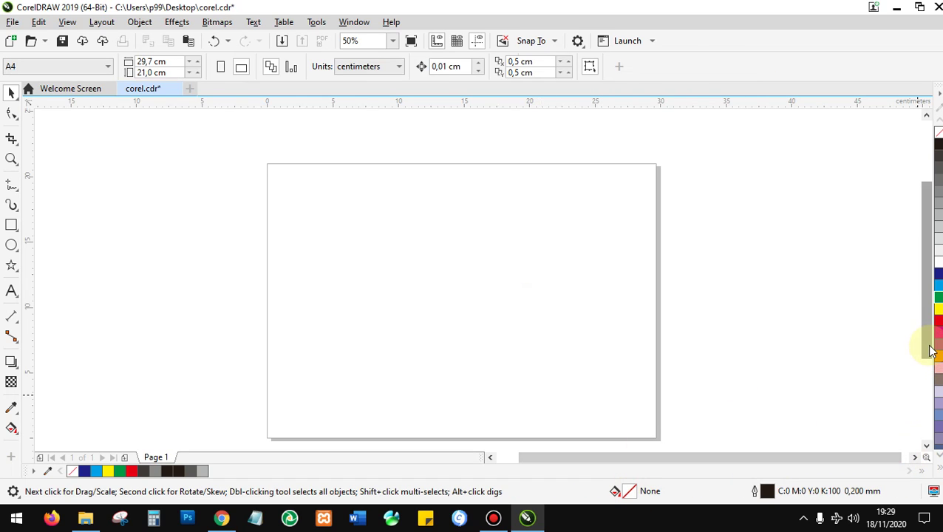
drag(931, 347, 930, 361)
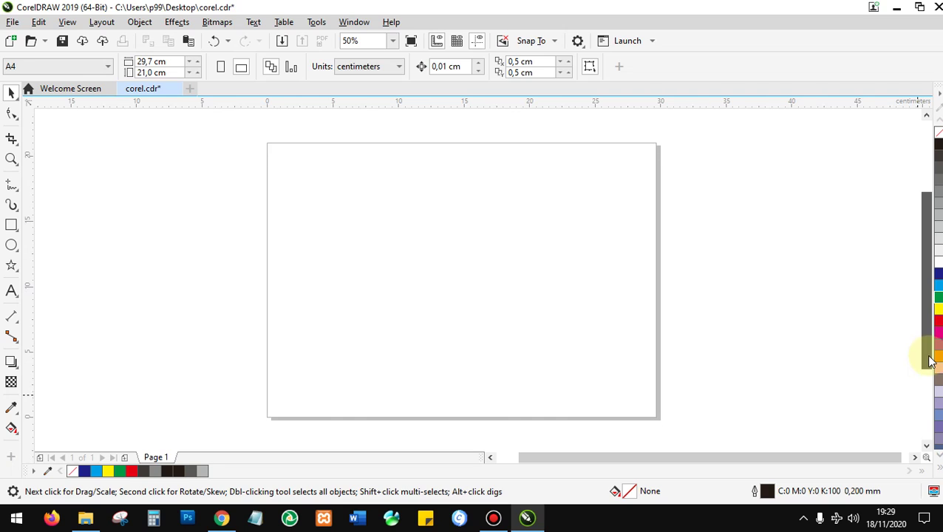
click(916, 458)
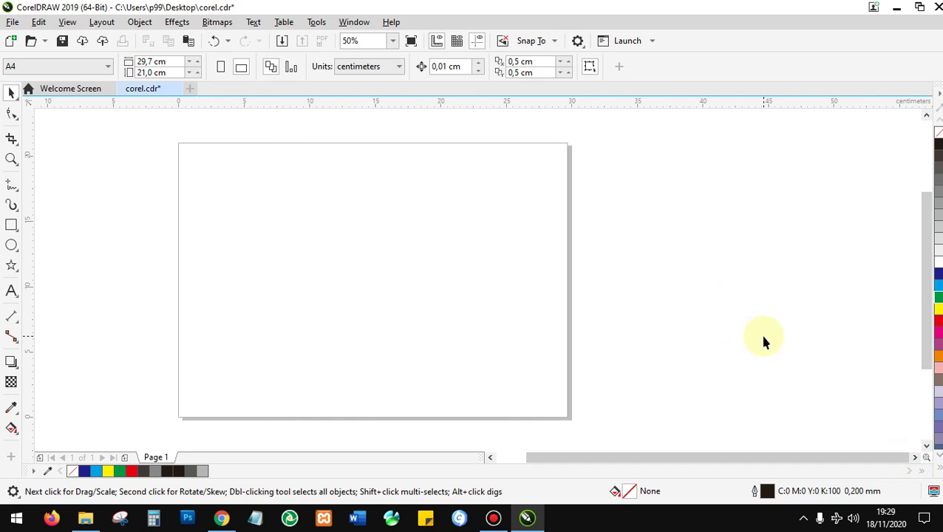